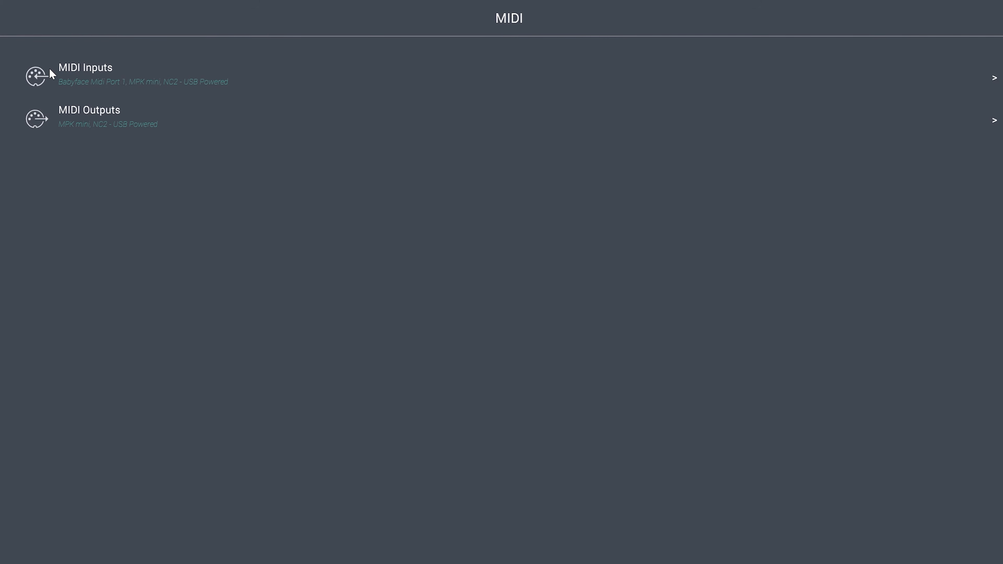
# - Review the list of enabled MIDI input devices in the MIDI settings
pyautogui.click(233, 77)
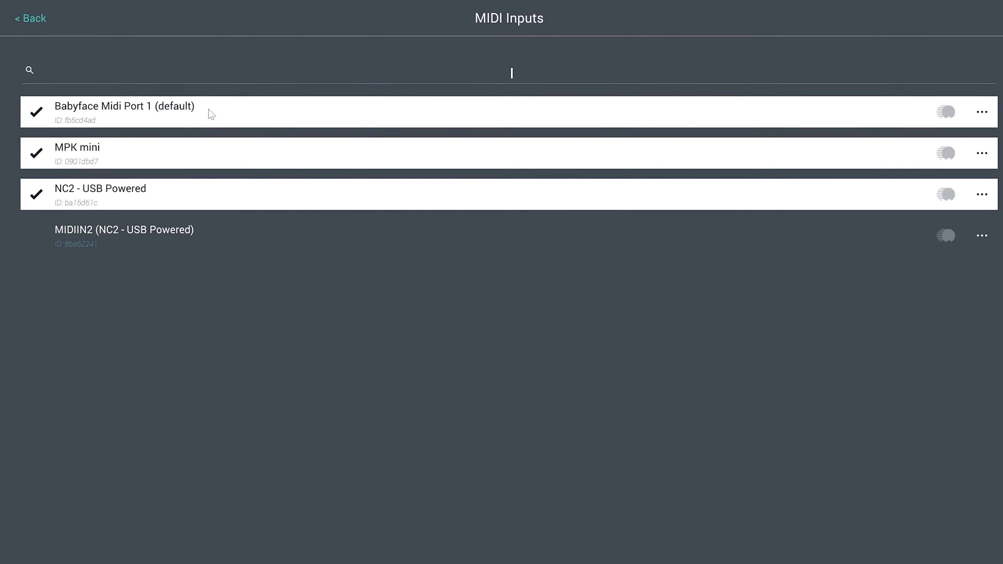
pyautogui.click(42, 19)
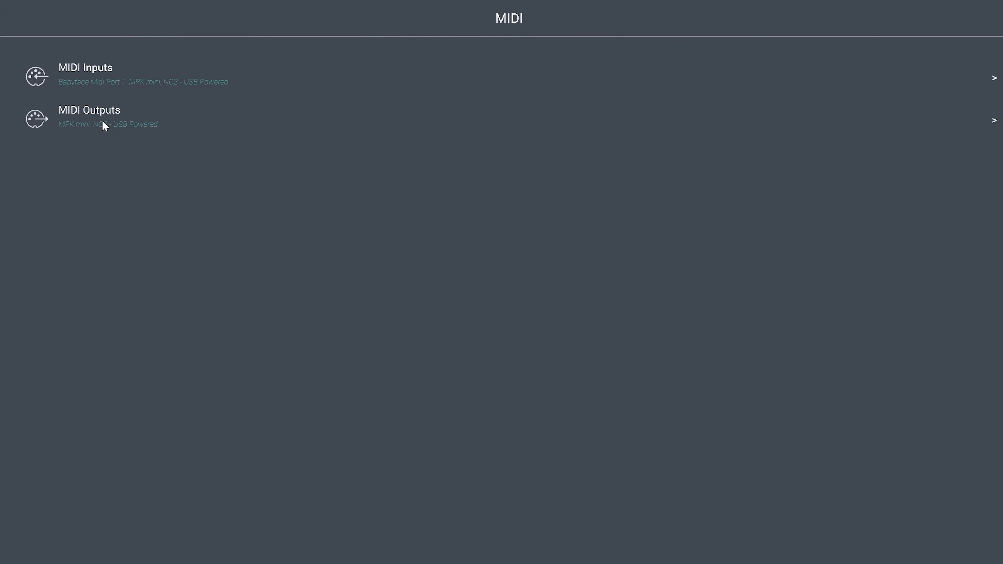
# - Try enabling Babyface Midi Port 1 as a MIDI output and disable it again
pyautogui.click(105, 123)
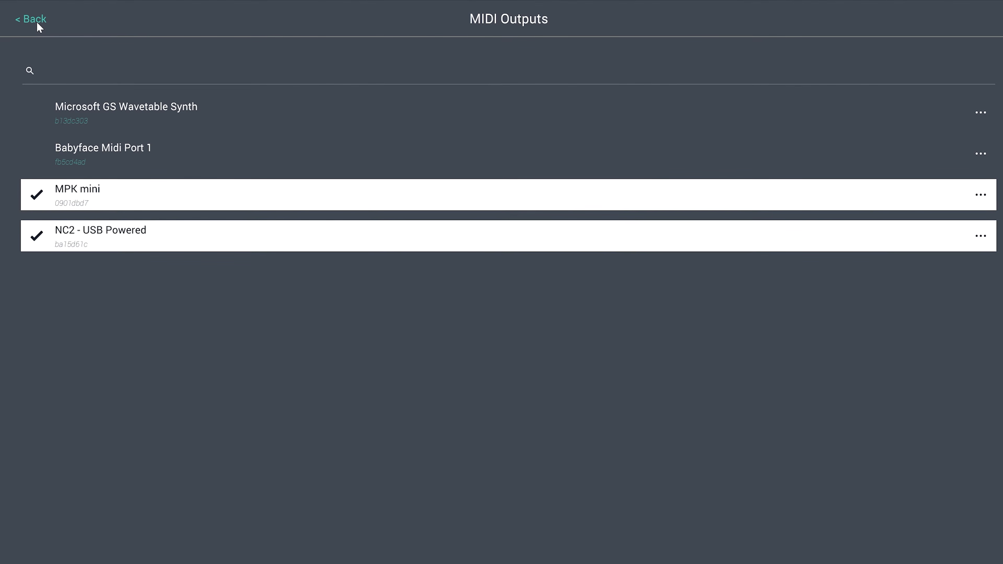
pyautogui.click(155, 149)
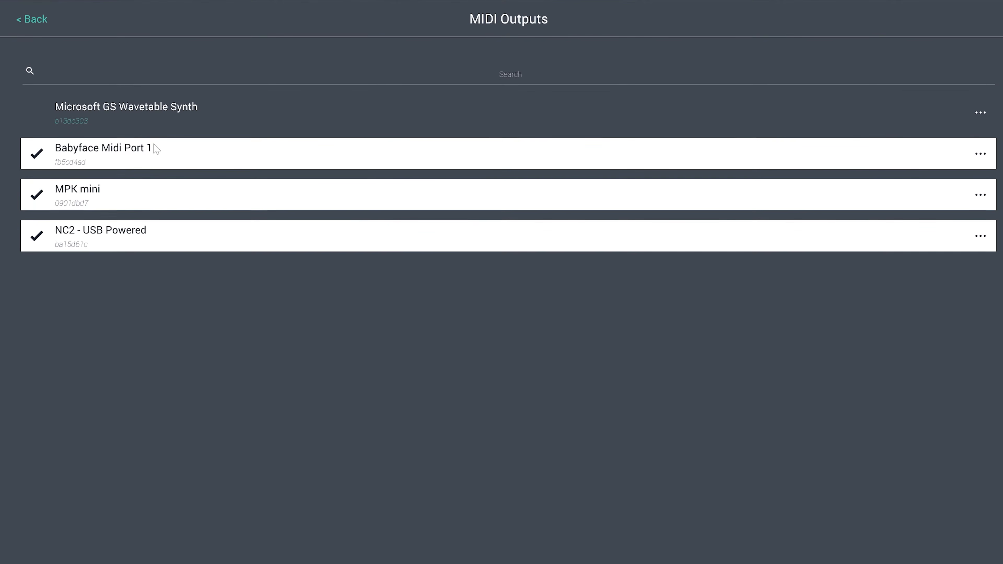
pyautogui.click(166, 124)
pyautogui.click(164, 107)
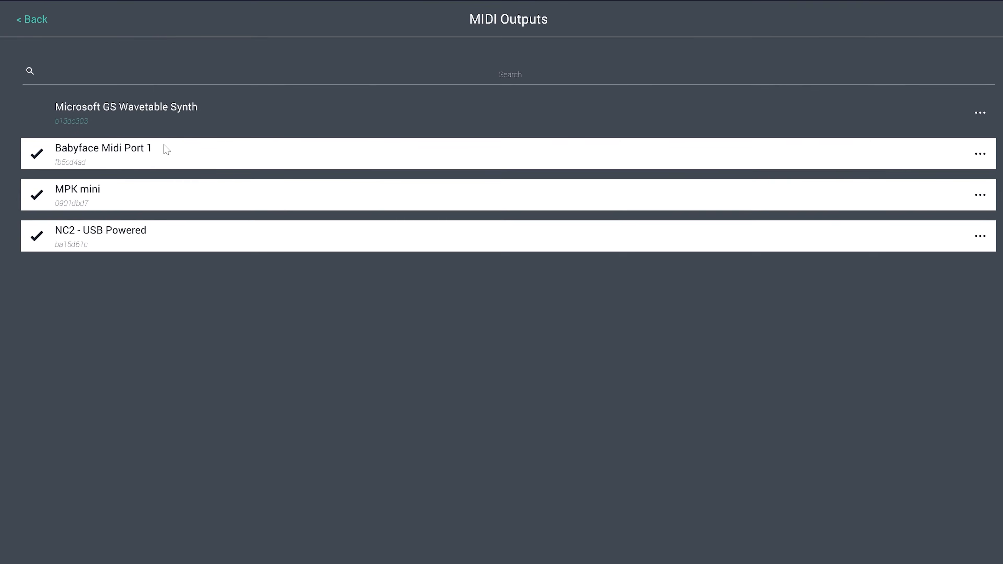
pyautogui.click(166, 149)
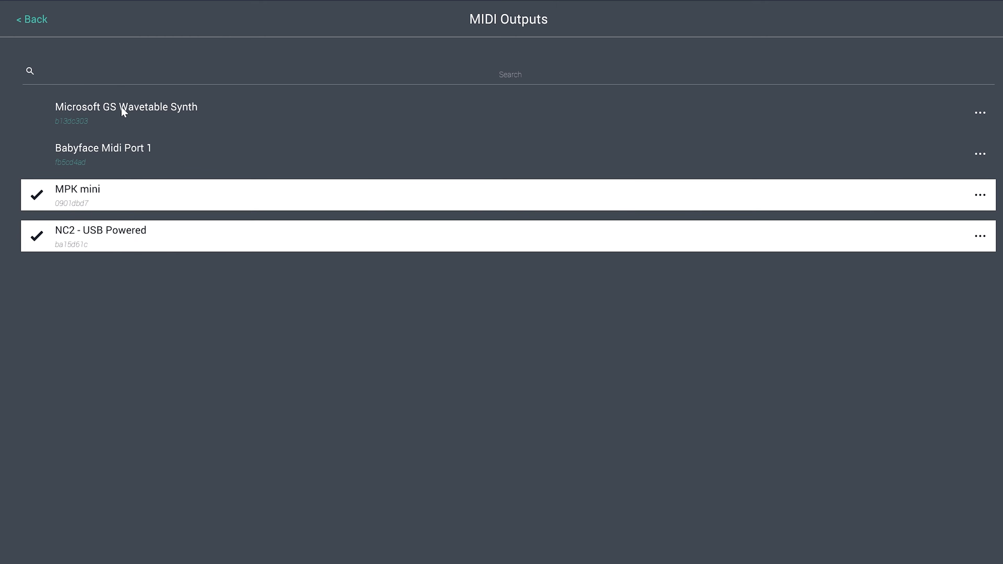
# - Leave the settings and examine the main menu's options for creating and adding a scene
pyautogui.click(37, 20)
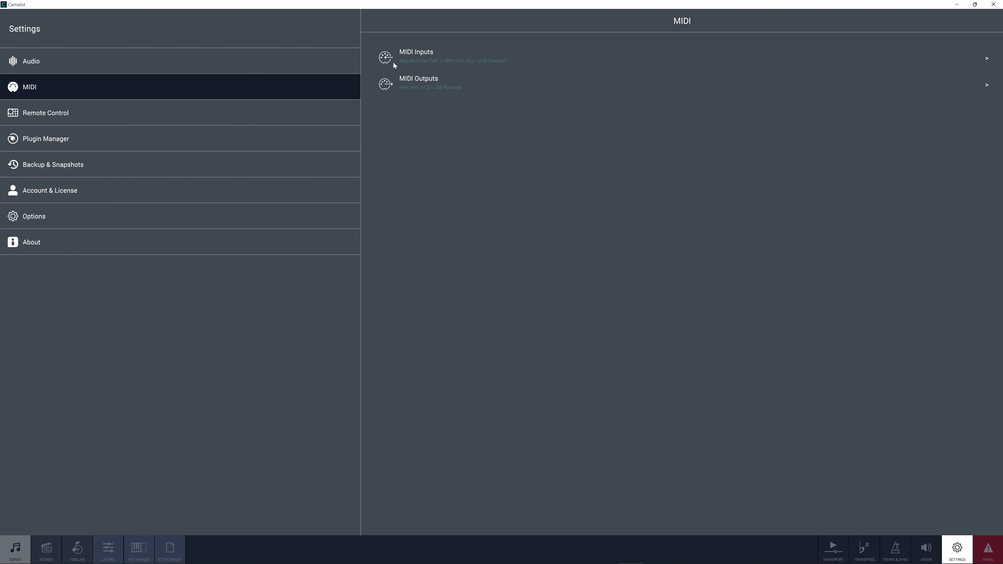
pyautogui.click(955, 545)
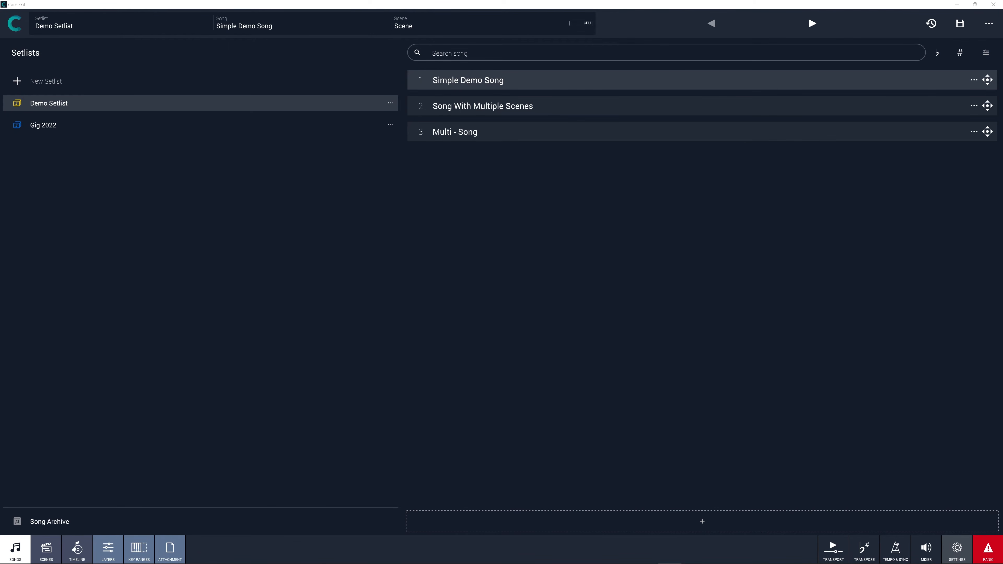
pyautogui.click(988, 21)
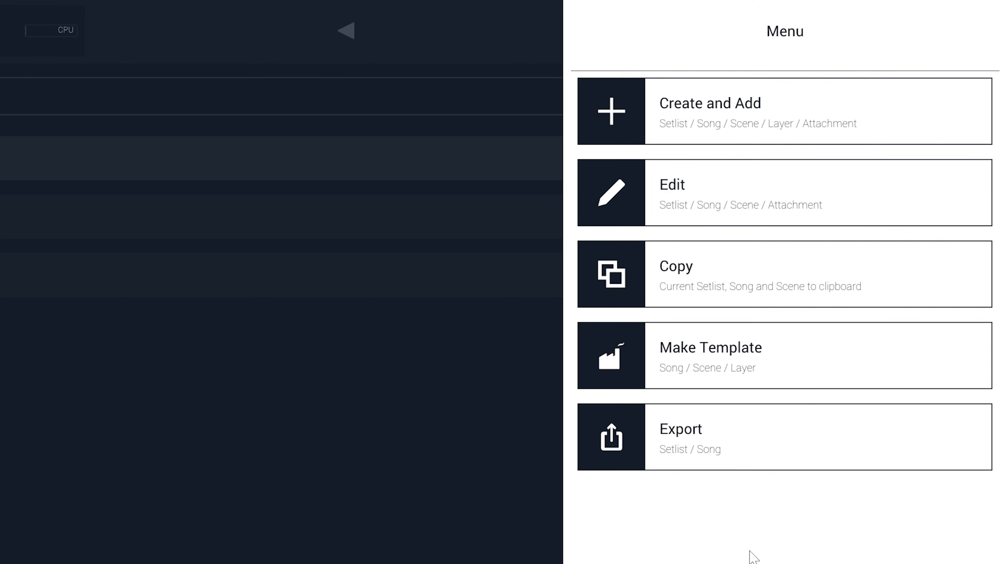
pyautogui.click(786, 122)
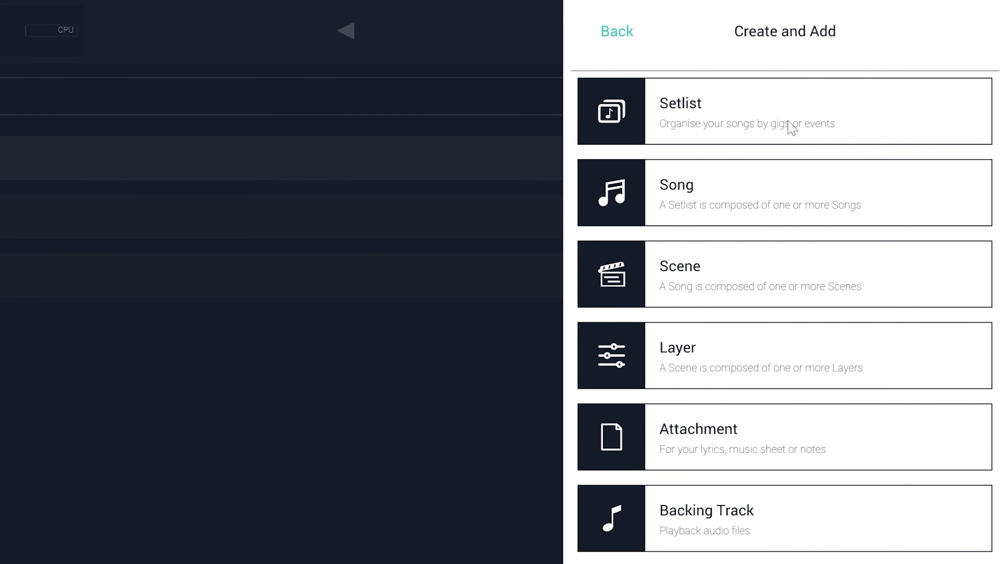
pyautogui.click(787, 265)
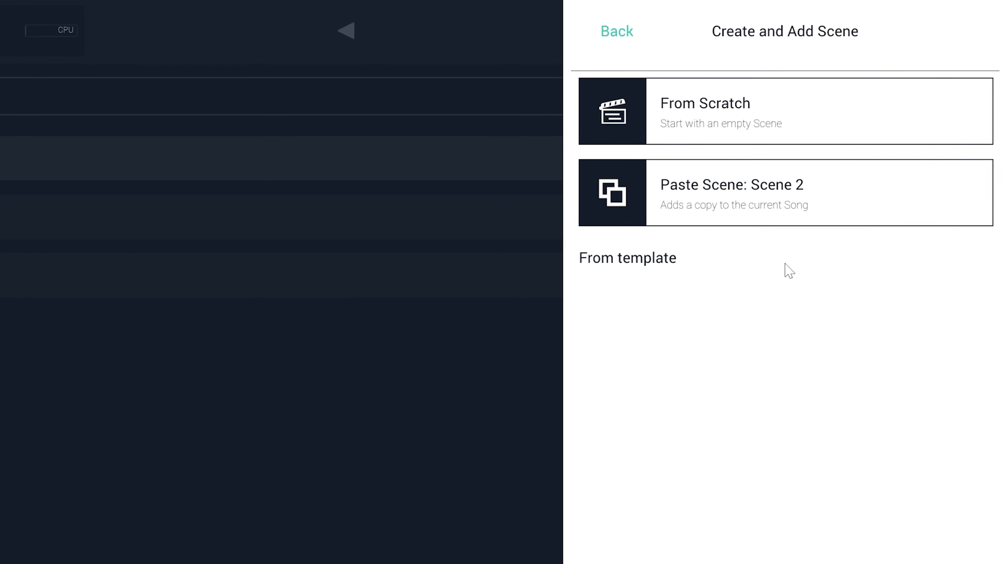
pyautogui.click(617, 22)
pyautogui.click(616, 25)
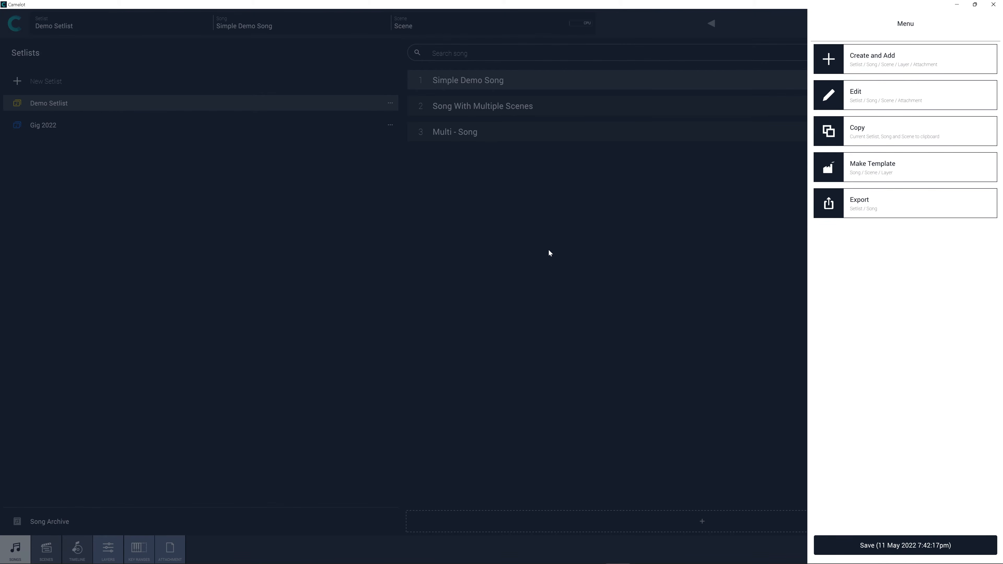
pyautogui.click(548, 250)
# - Show the scenes, put Simple Demo Song into edit mode and view its options for adding a scene
pyautogui.click(46, 552)
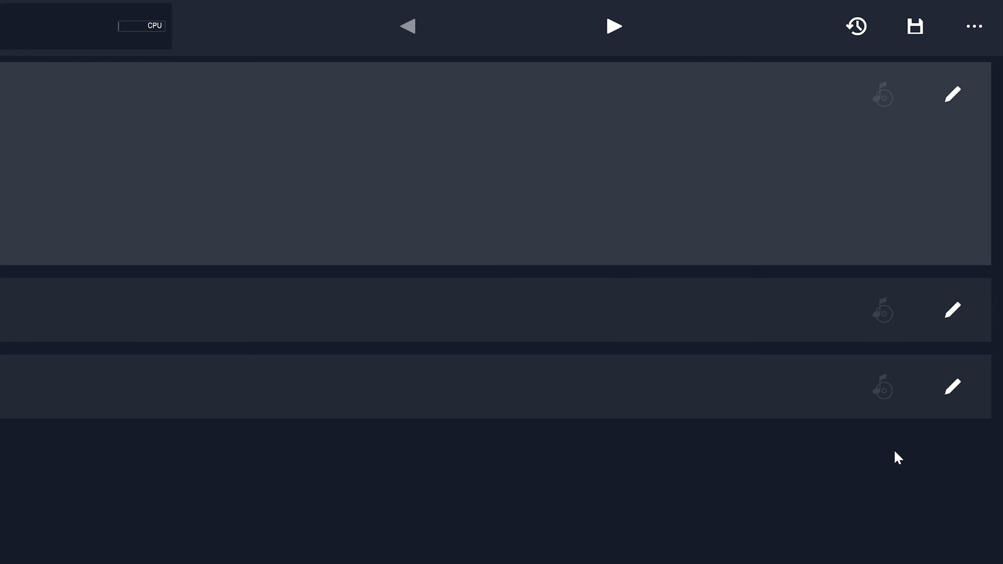
pyautogui.click(952, 94)
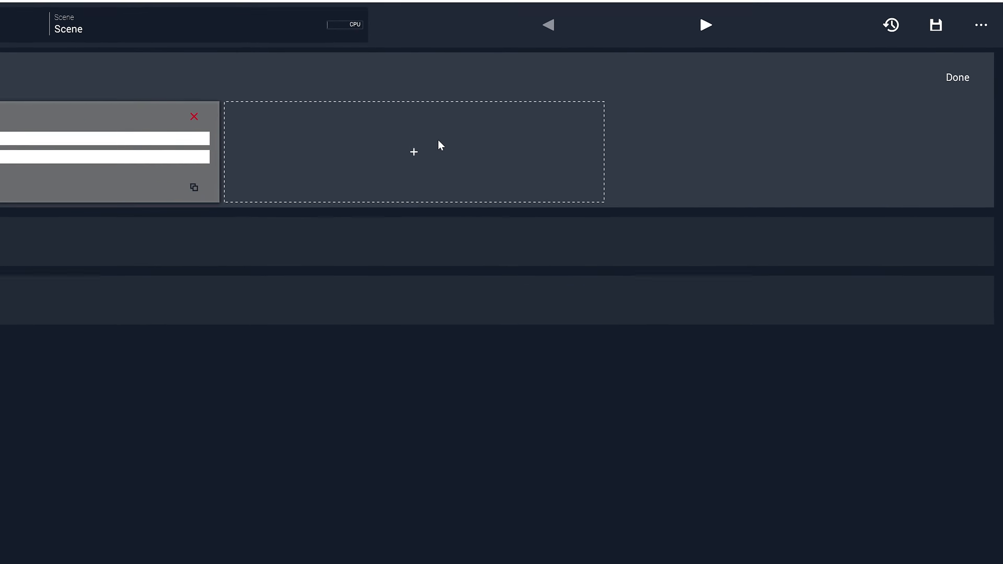
pyautogui.click(416, 147)
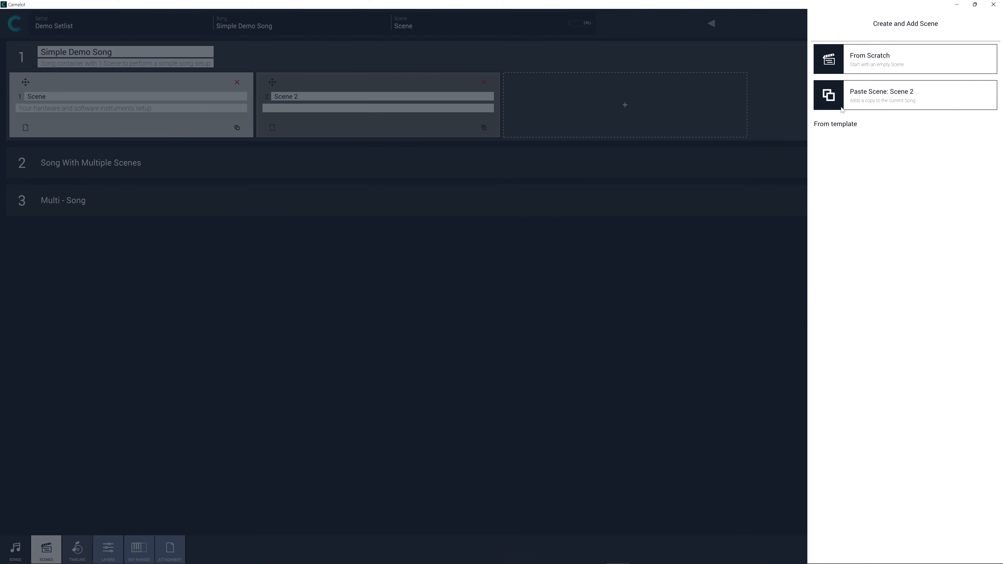
pyautogui.click(764, 182)
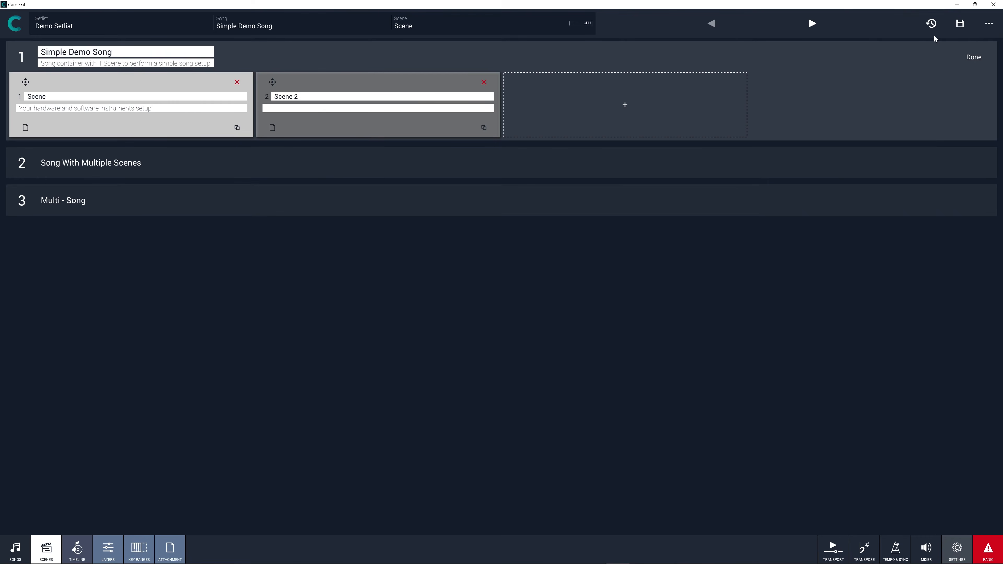
# - View the same scene creation options through the main menu and finish editing Simple Demo Song
pyautogui.click(988, 25)
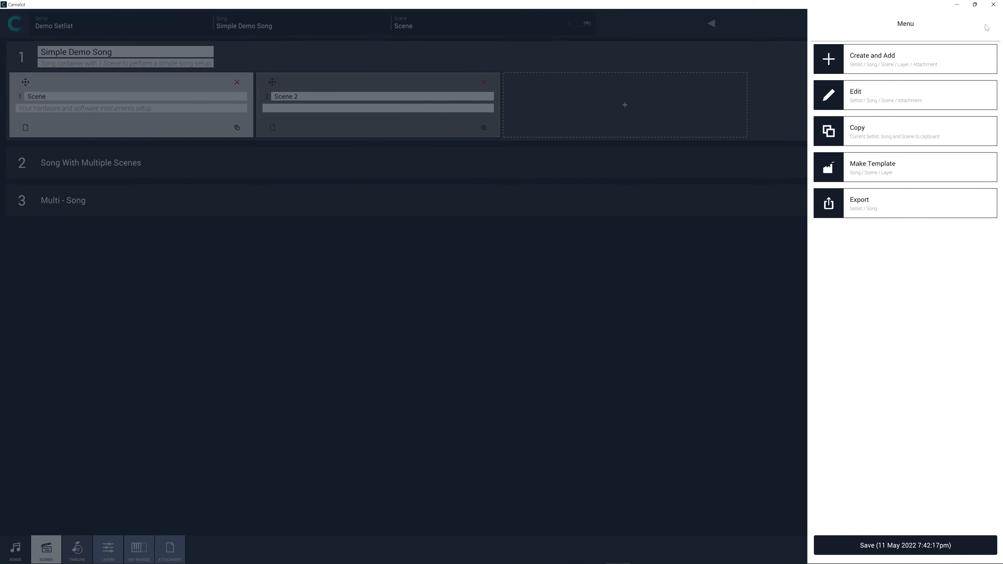
pyautogui.click(909, 62)
pyautogui.click(901, 130)
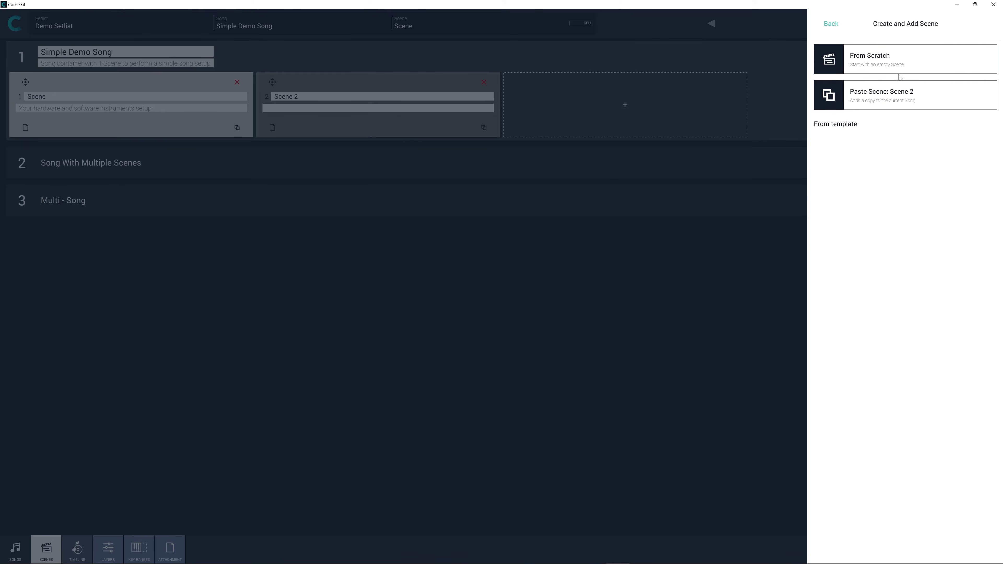
pyautogui.click(696, 231)
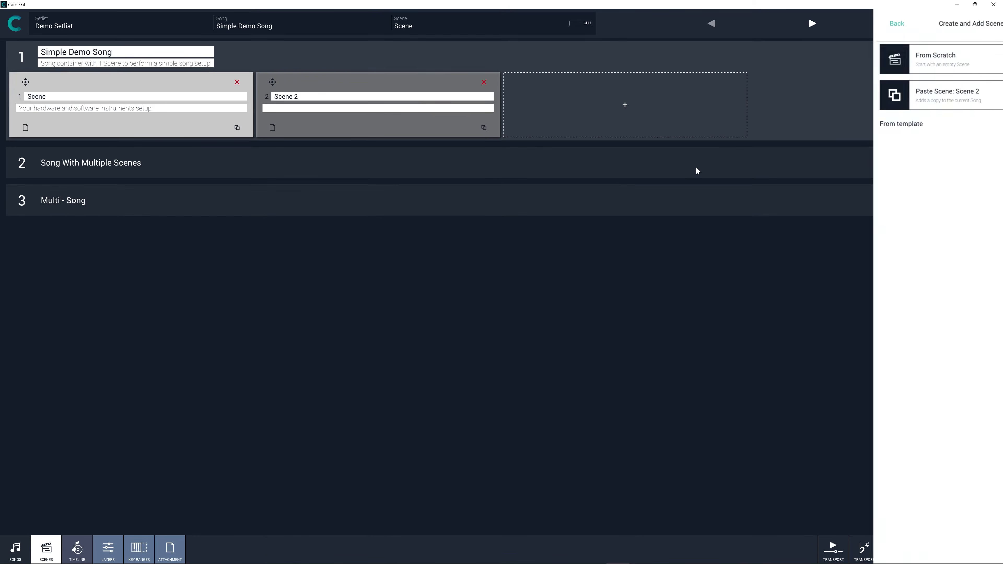
pyautogui.click(979, 57)
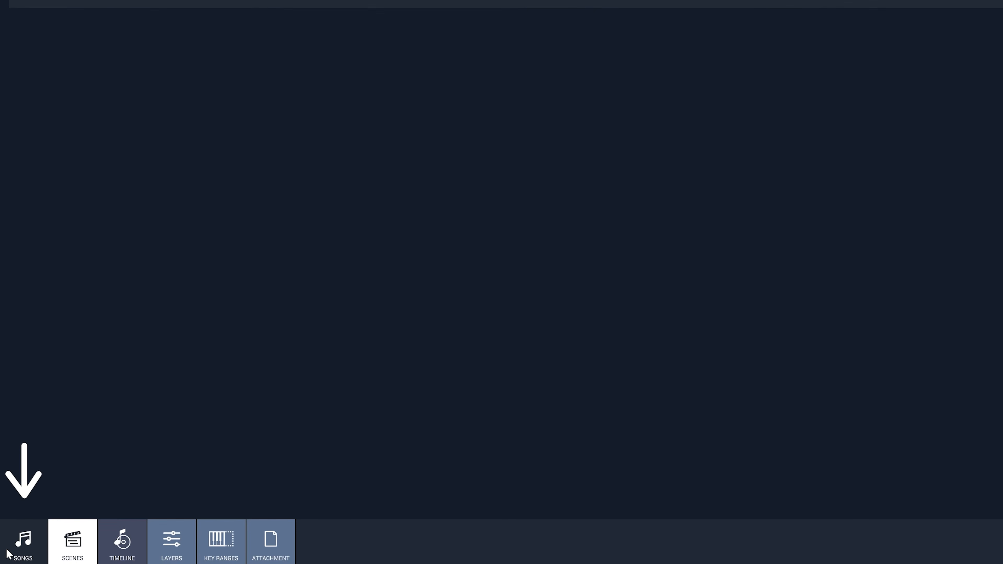
# - Return to the song list and compare the songs in Demo Setlist and Gig 2022, ending on Gig 2022
pyautogui.click(8, 555)
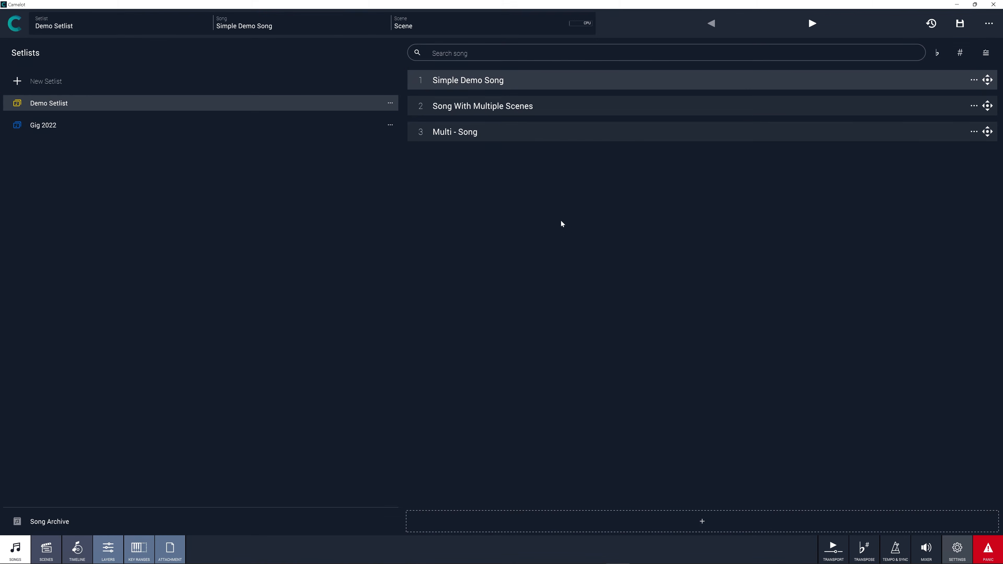
pyautogui.click(239, 124)
pyautogui.click(238, 105)
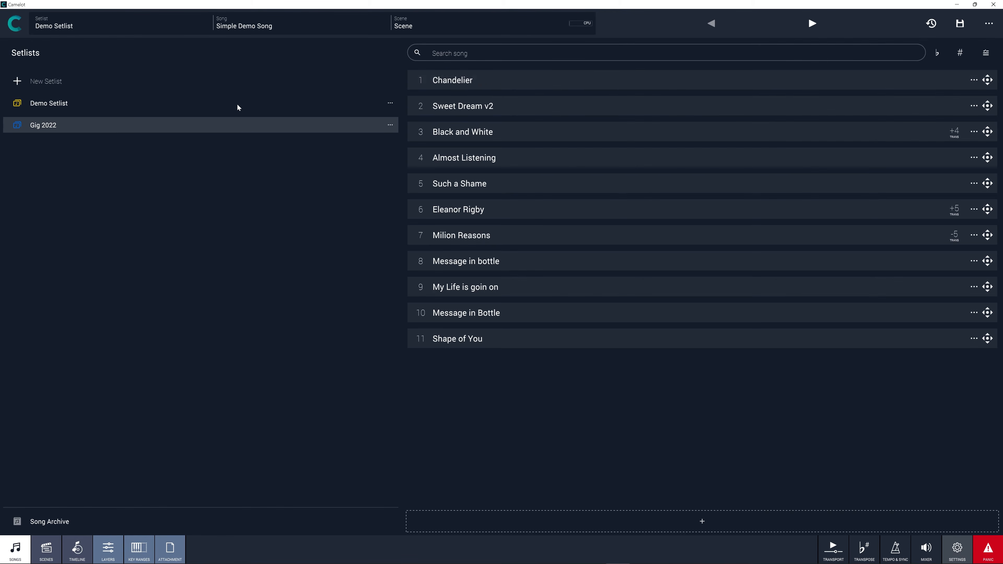
pyautogui.click(232, 126)
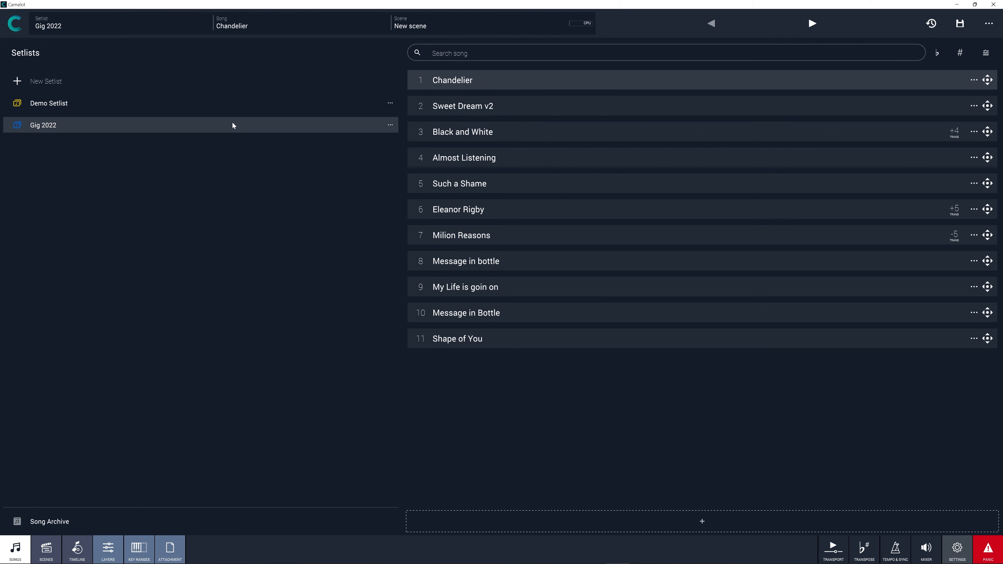
pyautogui.click(232, 111)
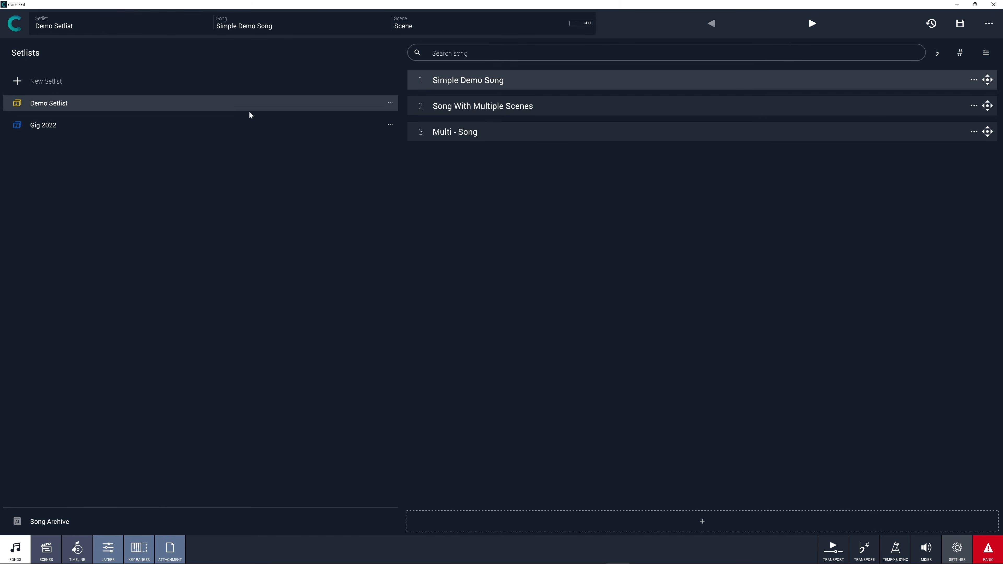
pyautogui.click(235, 124)
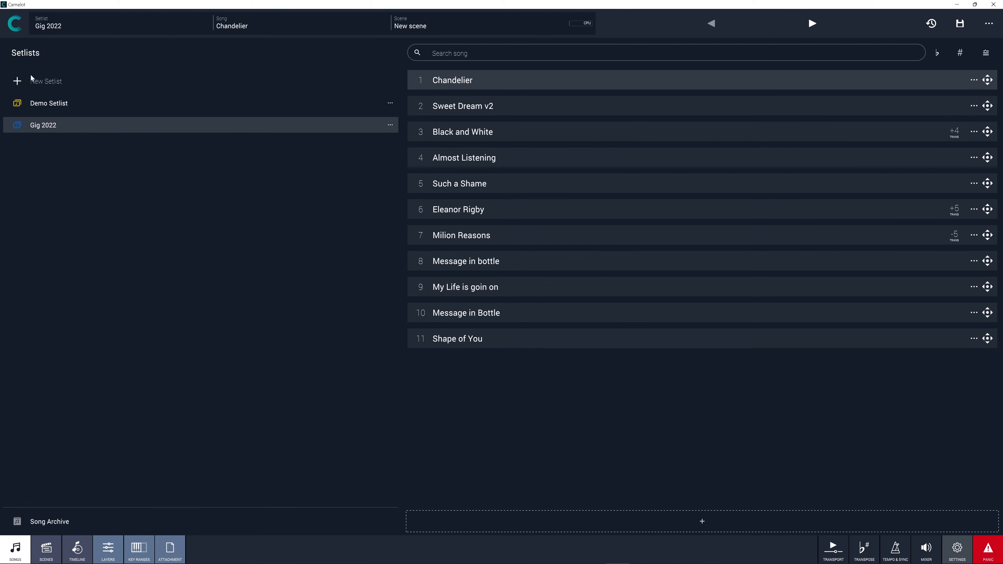
# - Create a new setlist from scratch and name it Tutorial Setlist
pyautogui.click(36, 81)
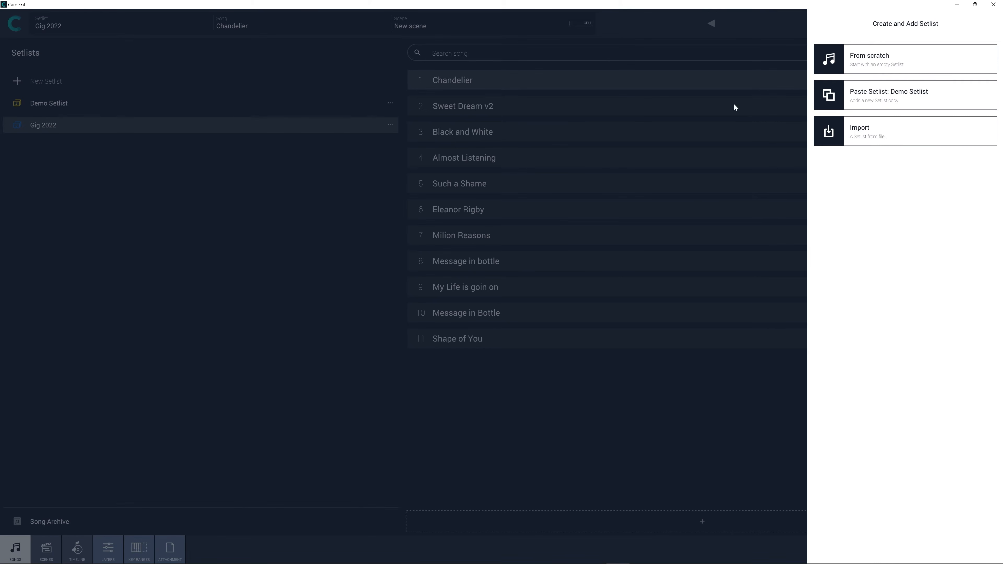
pyautogui.click(773, 186)
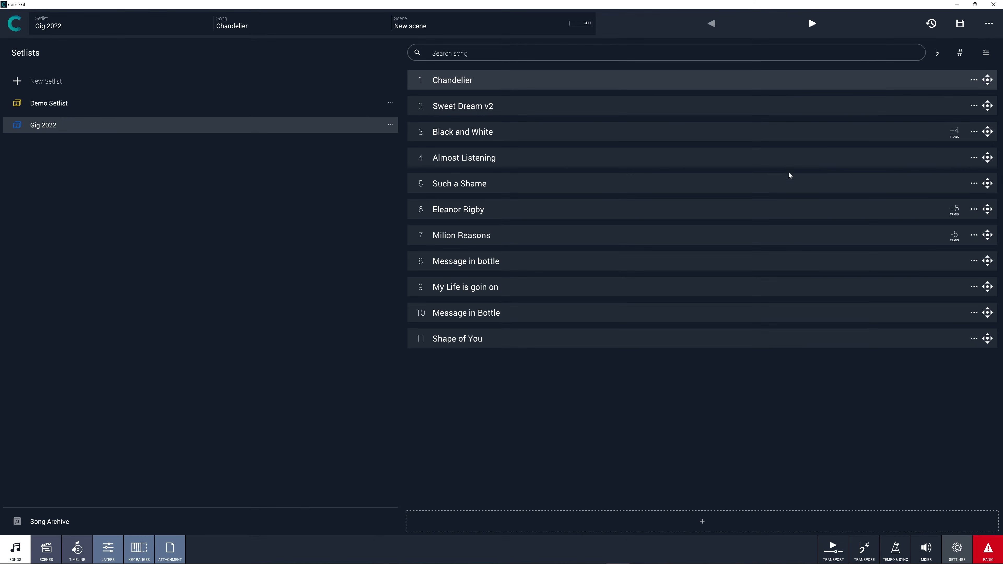
pyautogui.click(987, 24)
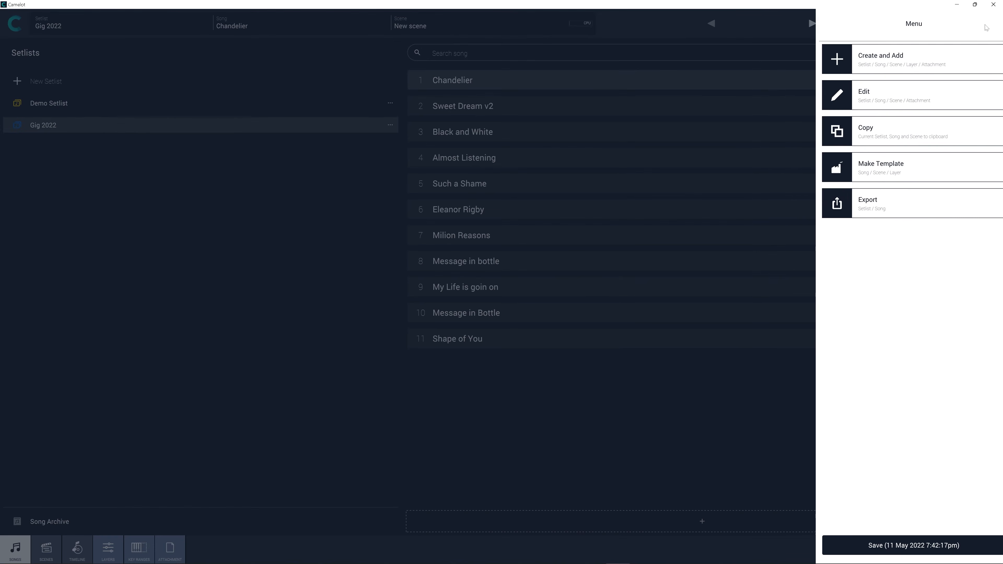
pyautogui.click(894, 68)
pyautogui.click(892, 64)
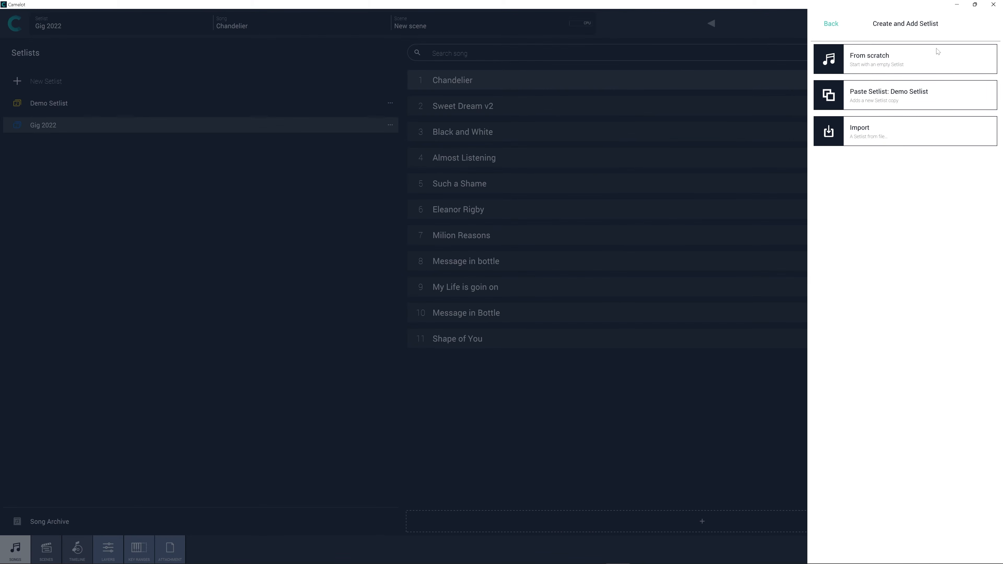
pyautogui.click(896, 55)
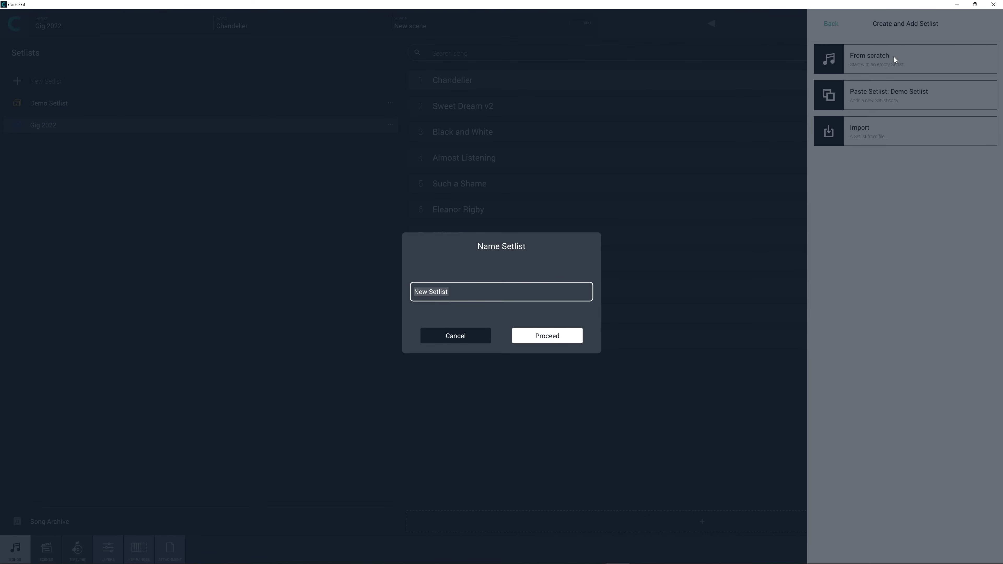
pyautogui.write('Tutorial Setlist')
pyautogui.press('Return')
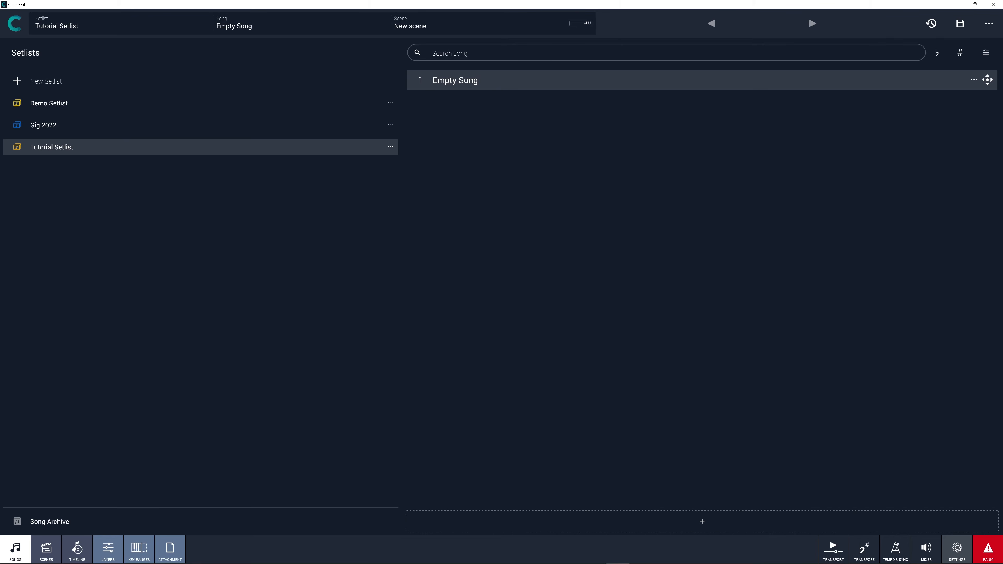
# - Create a new song from scratch in Tutorial Setlist and name it Tutorial Song 1
pyautogui.click(670, 521)
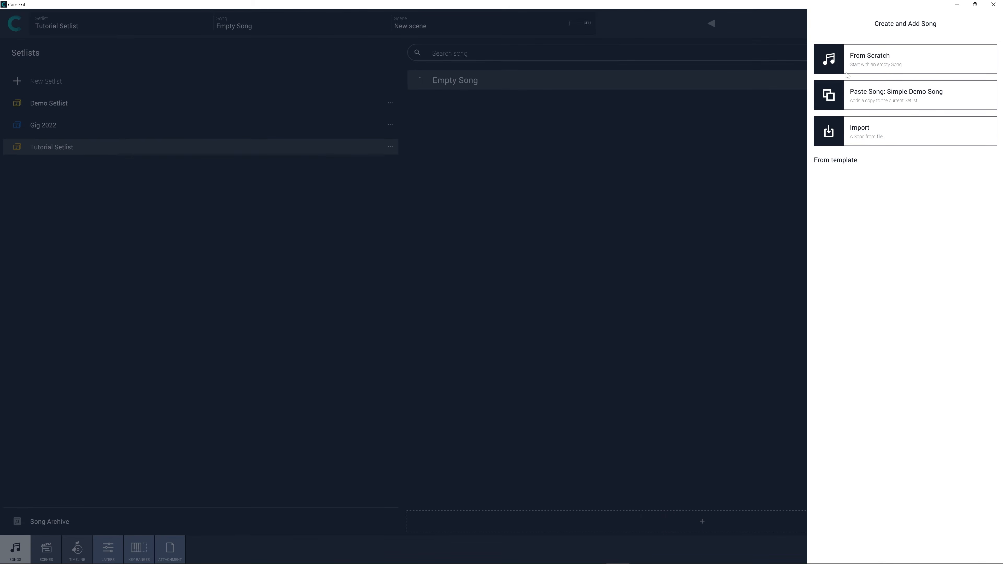
pyautogui.click(754, 152)
pyautogui.click(989, 23)
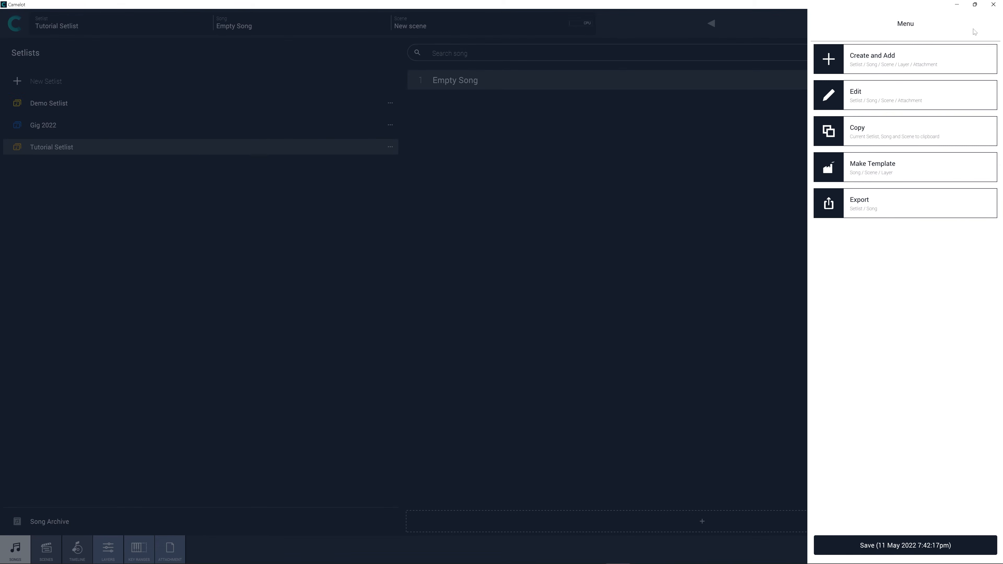
pyautogui.click(903, 55)
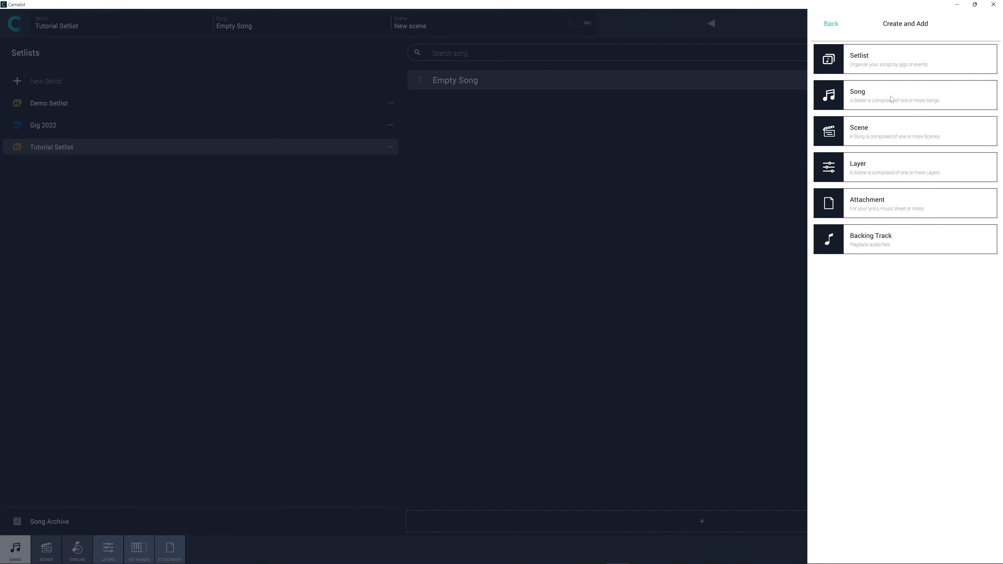
pyautogui.click(892, 99)
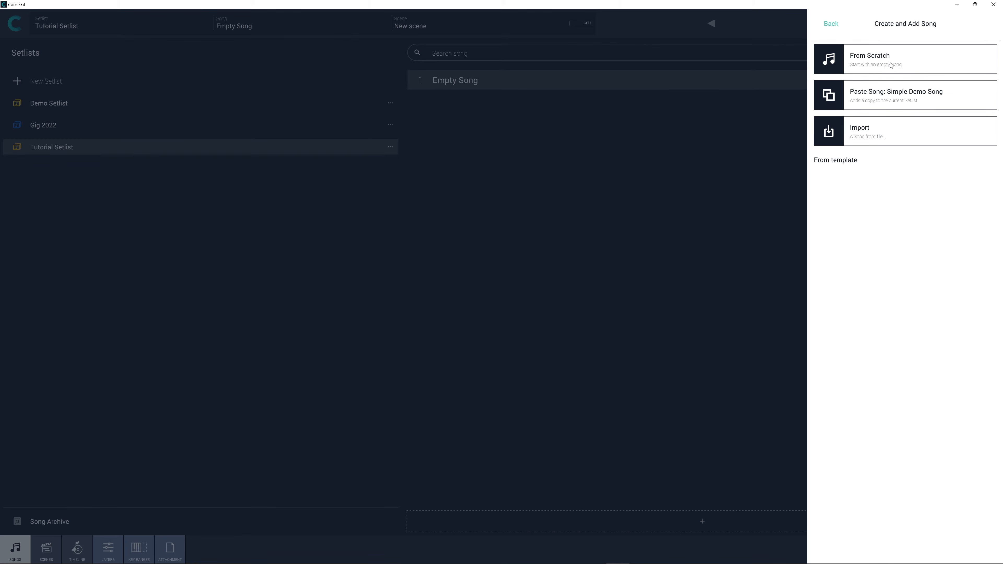
pyautogui.click(916, 57)
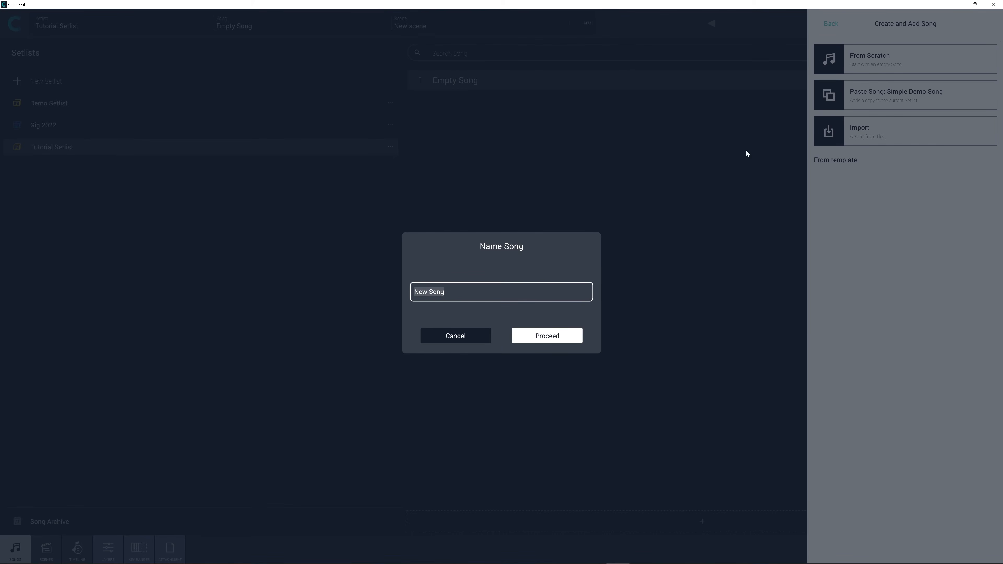
pyautogui.write('Tutorial Song 1')
pyautogui.press('Return')
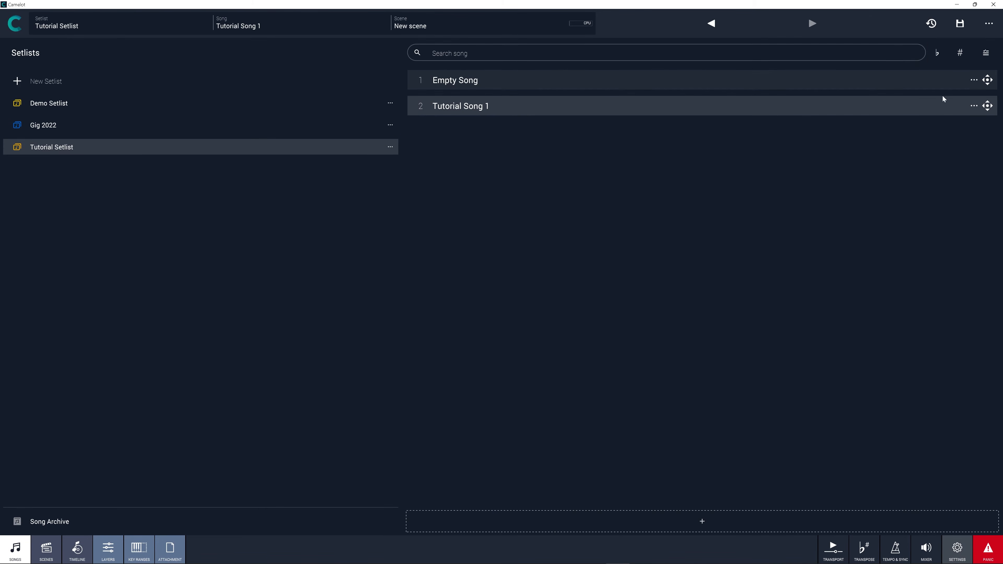
# - Move Empty Song below Tutorial Song 1 and rename it Tutorial Song 2
pyautogui.moveTo(987, 80); pyautogui.dragTo(987, 114)
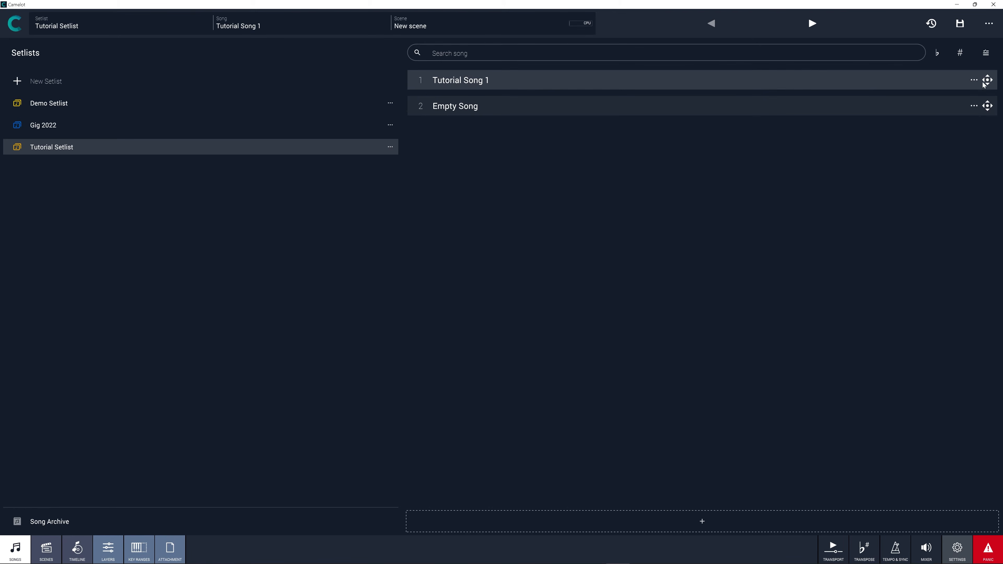
pyautogui.click(973, 105)
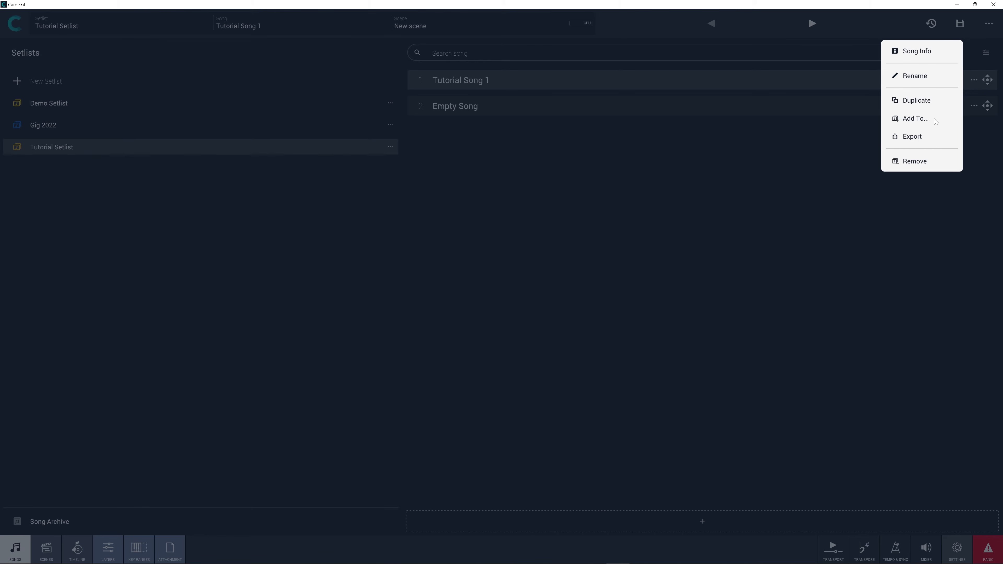
pyautogui.click(914, 76)
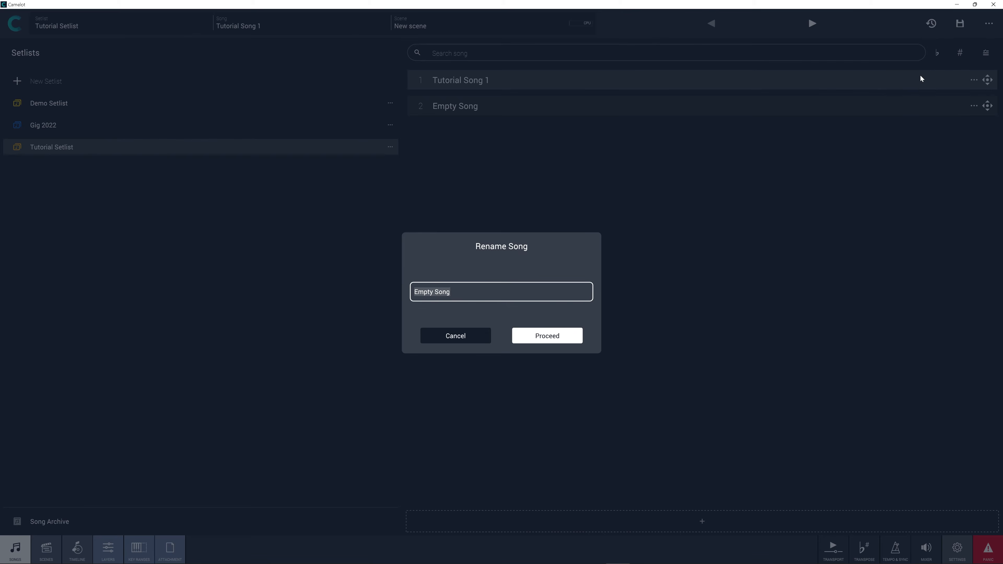
pyautogui.write('Tutorial Song 2')
pyautogui.press('Return')
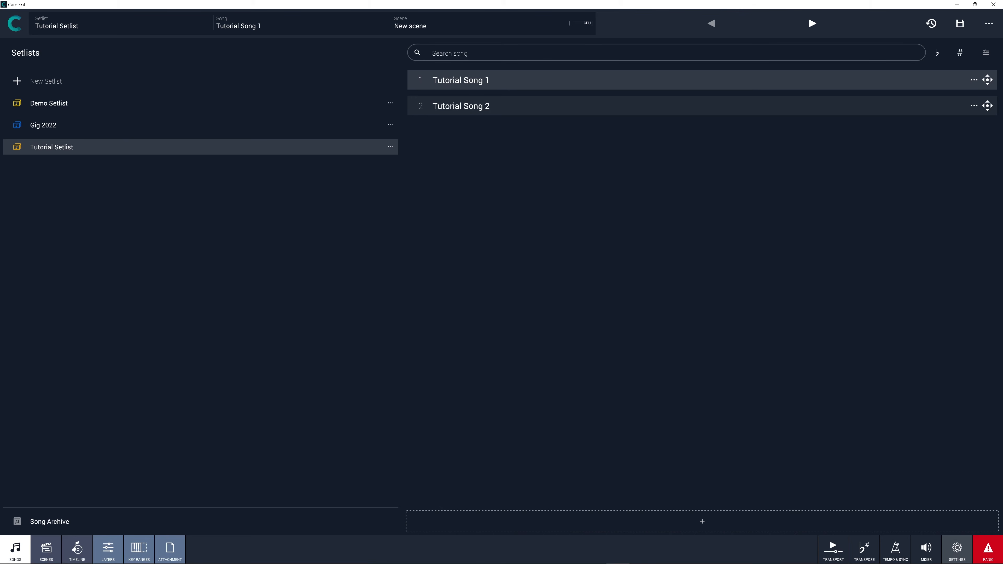
pyautogui.moveTo(986, 85); pyautogui.dragTo(986, 115)
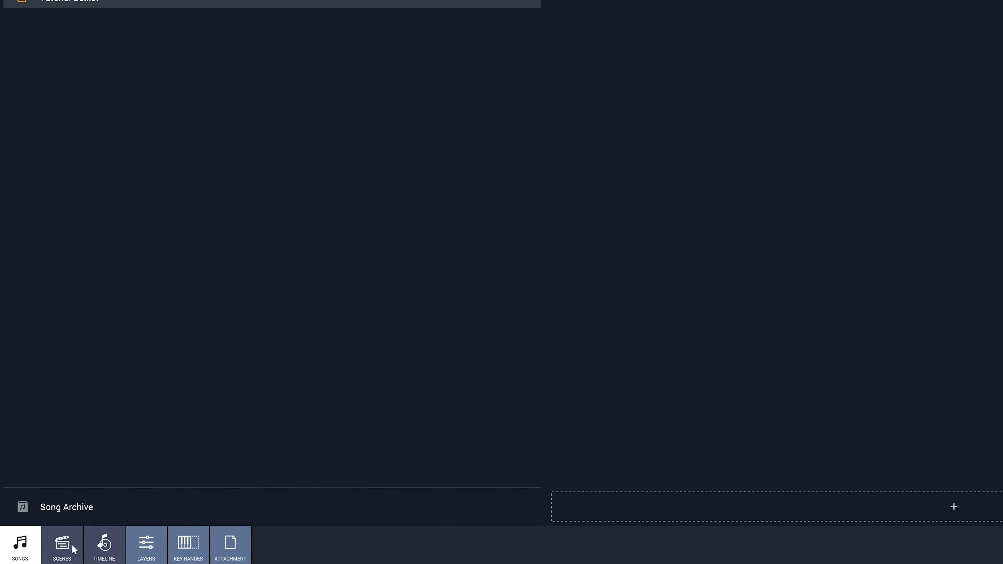
# - Show the scenes, put Tutorial Song 1 into edit mode and add a scene from scratch named Verse
pyautogui.click(73, 548)
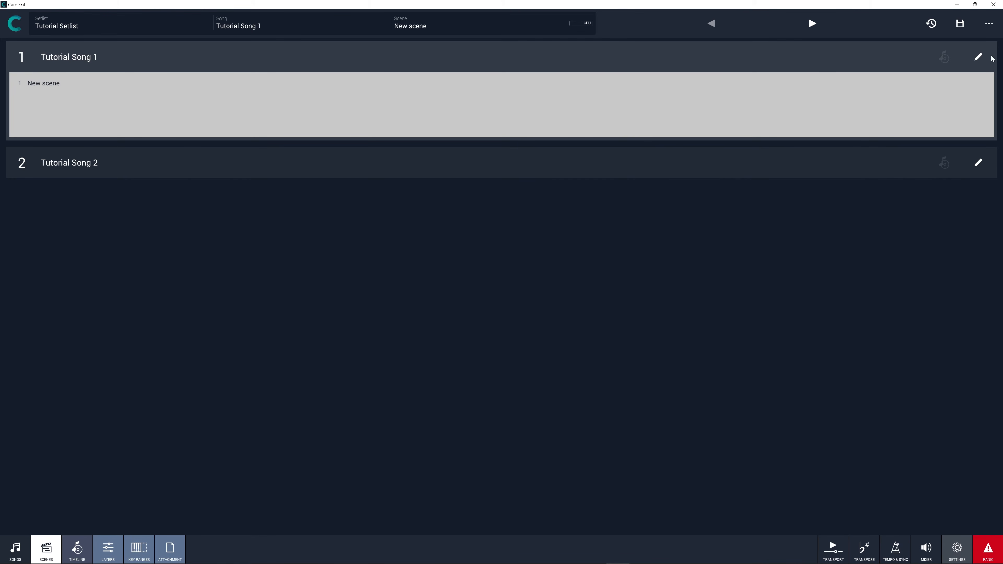
pyautogui.click(978, 58)
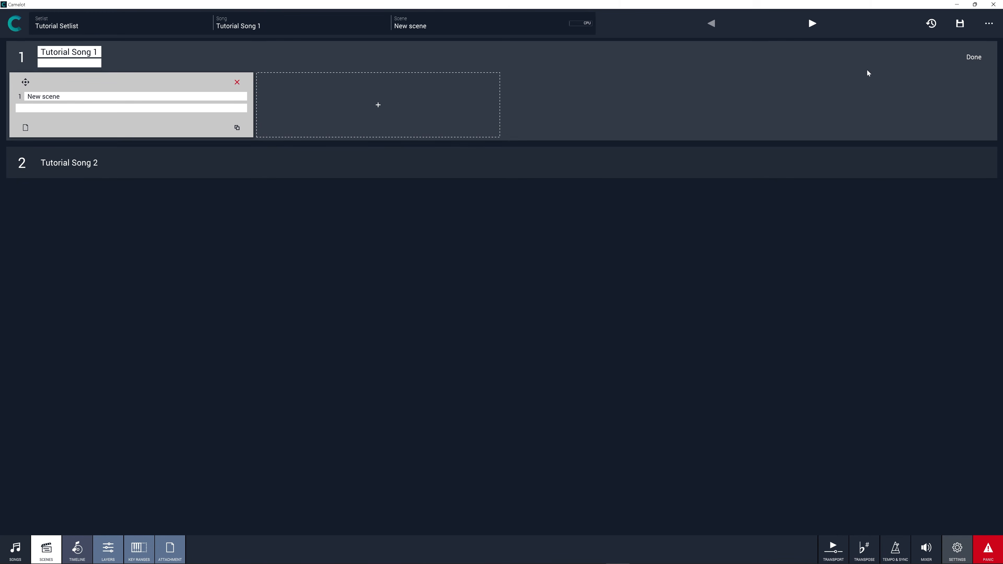
pyautogui.click(377, 105)
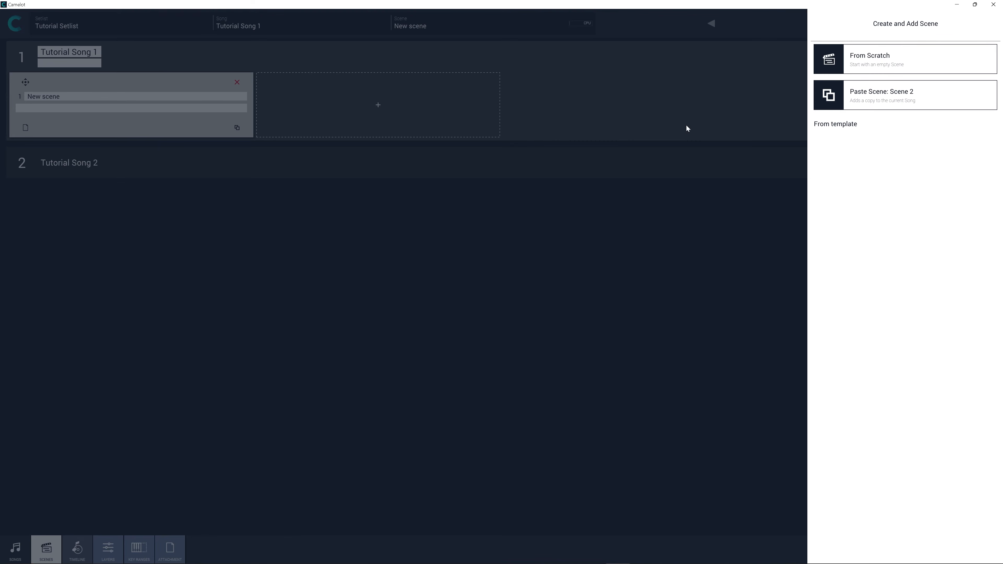
pyautogui.click(912, 57)
pyautogui.write('Verse')
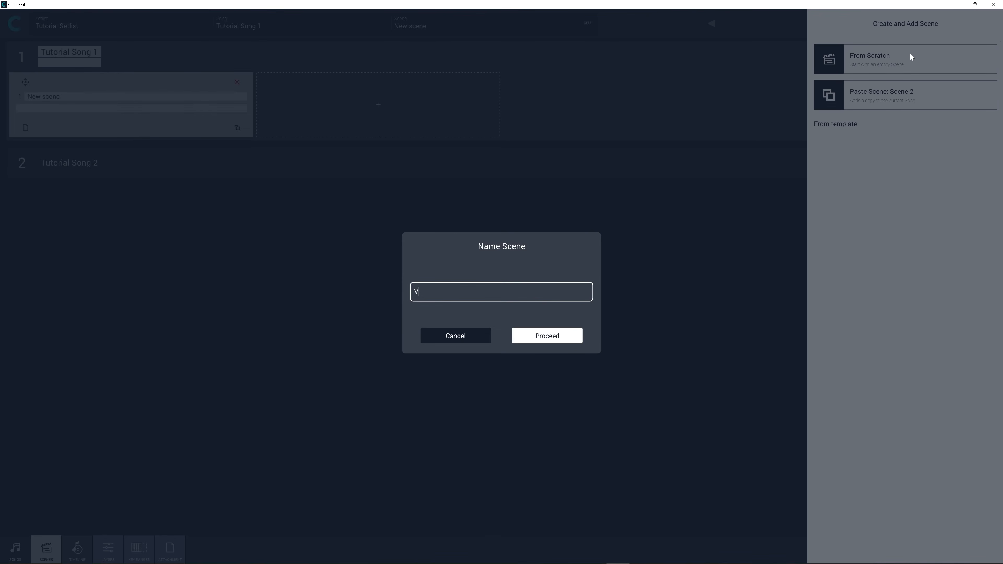
pyautogui.press('Return')
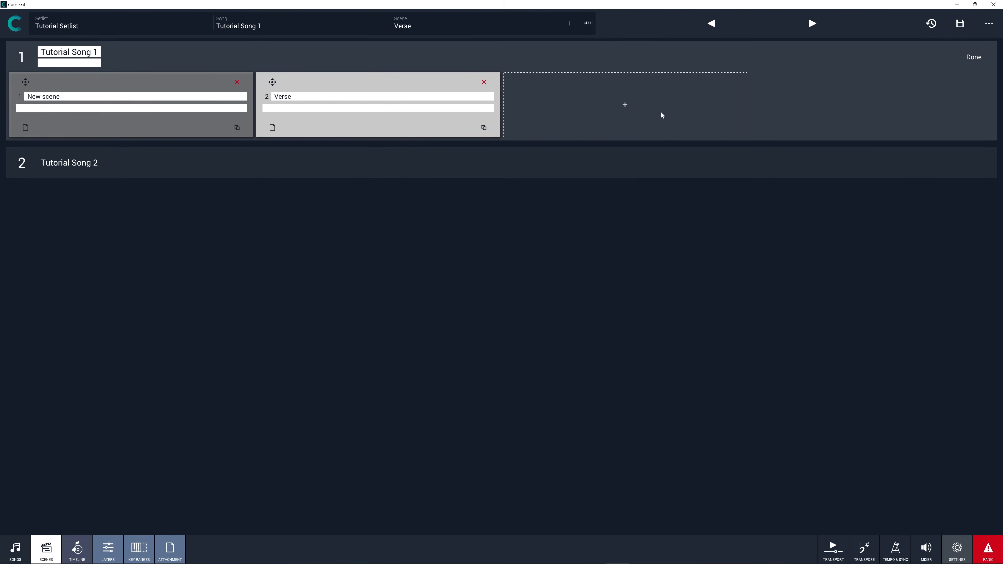
# - Add another scene from scratch to Tutorial Song 1 and name it Chorus
pyautogui.click(626, 107)
pyautogui.click(898, 57)
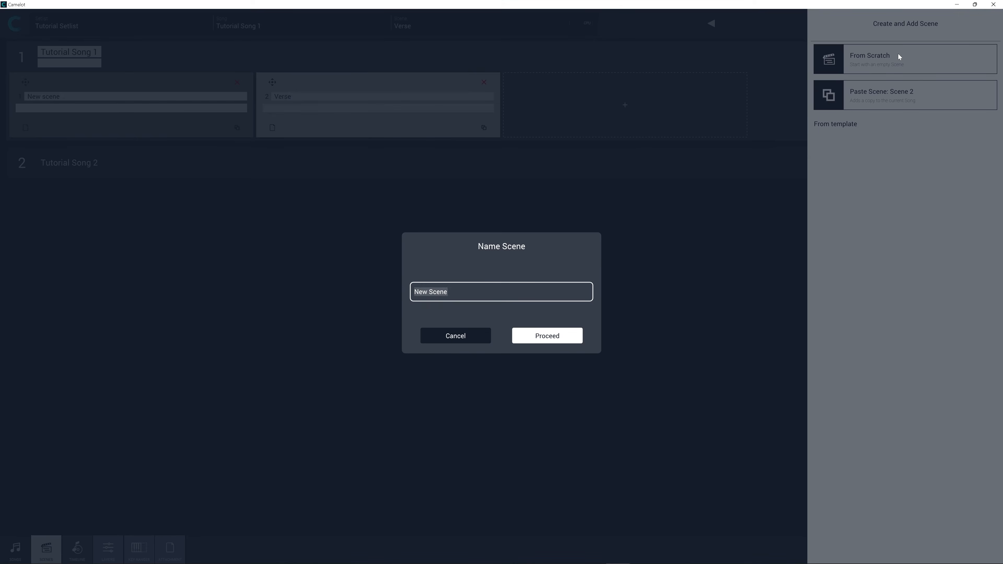
pyautogui.write('Chorus')
pyautogui.press('Return')
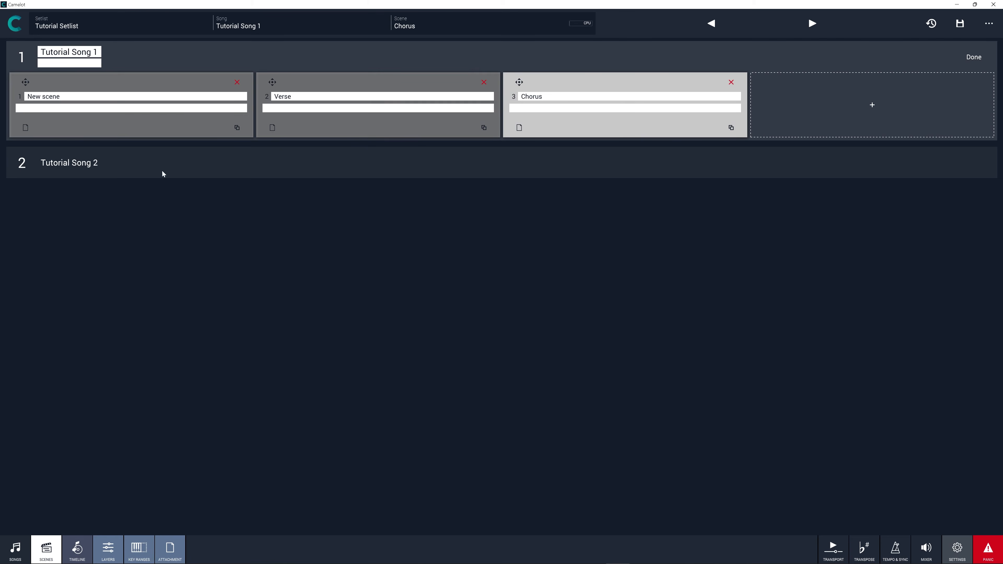
# - Rename the first scene of Tutorial Song 1 as Intro and finish editing the song
pyautogui.click(121, 99)
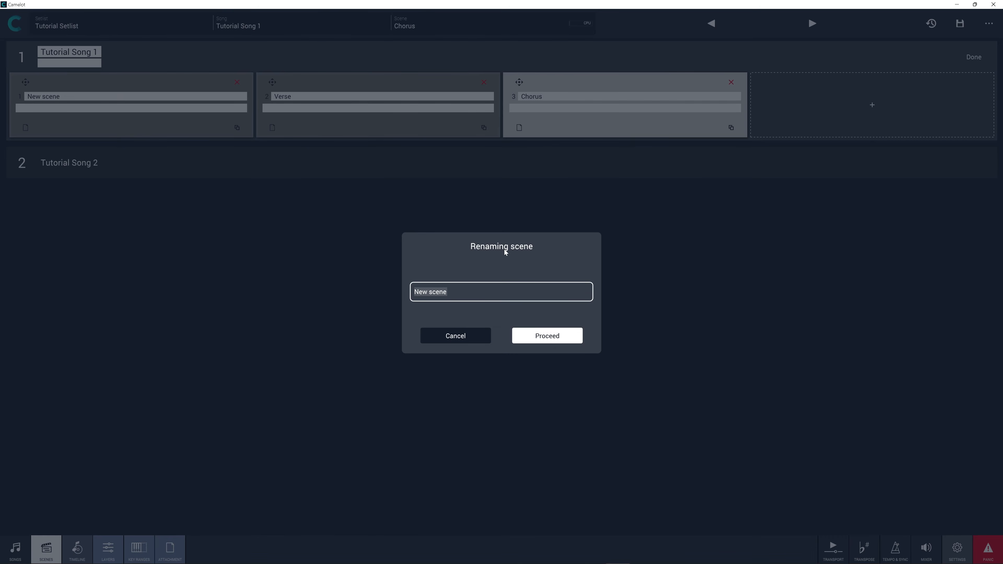
pyautogui.write('Intro')
pyautogui.press('Return')
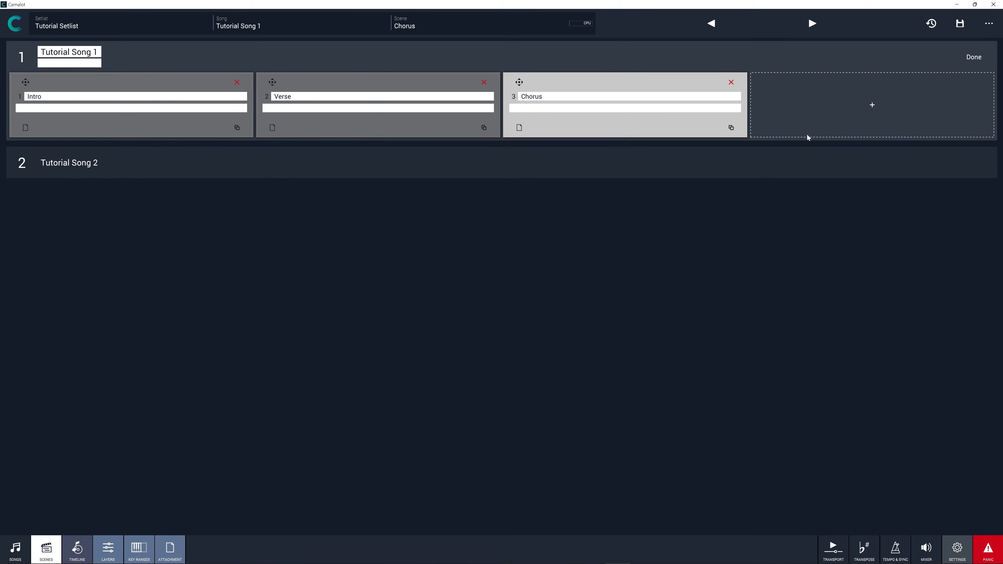
pyautogui.click(967, 58)
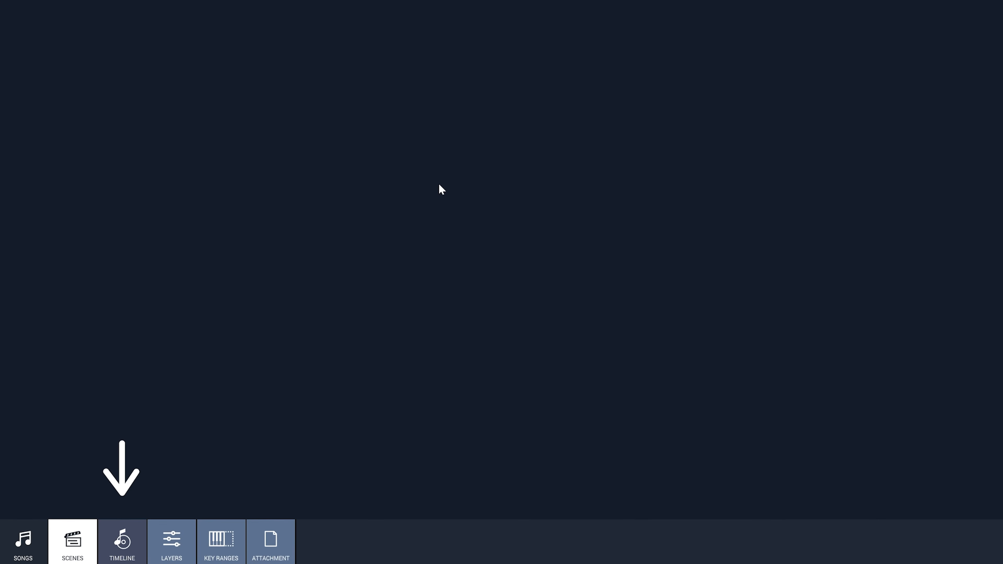
# - Show the song's timeline and select the Backing, Bass, Drums, Guitar and Vocals files from the Shape of you group as new backing tracks
pyautogui.click(129, 530)
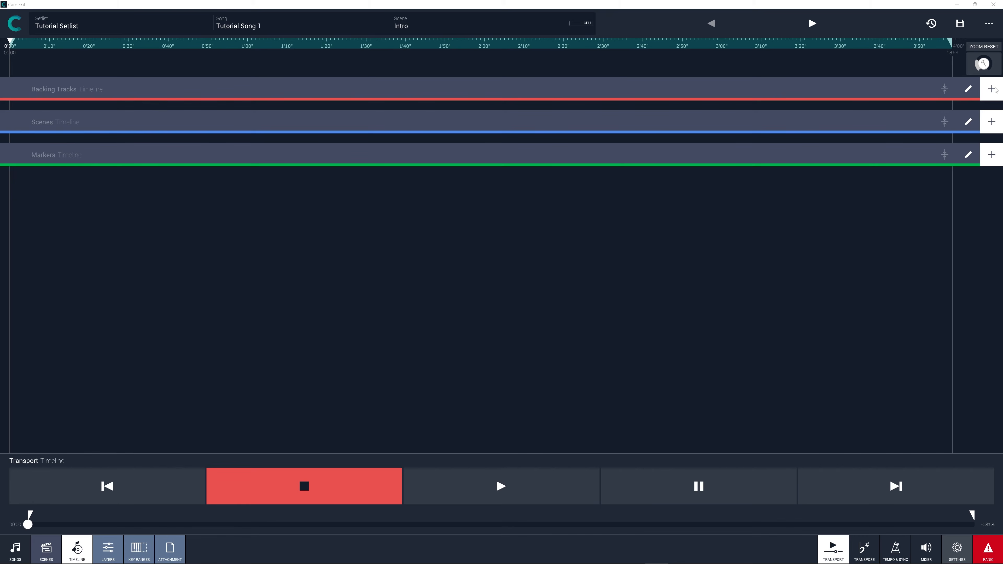
pyautogui.click(991, 89)
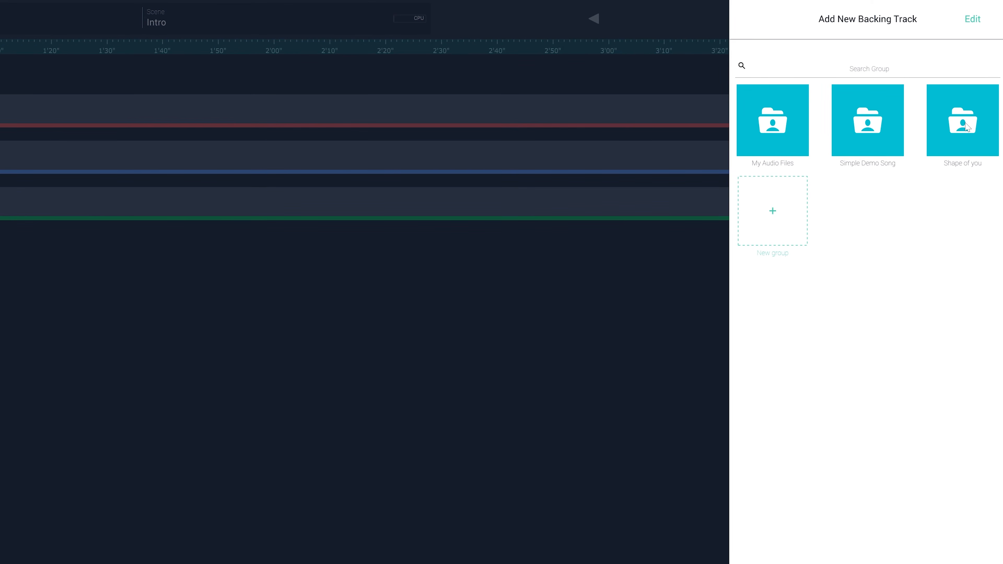
pyautogui.click(966, 126)
pyautogui.click(757, 218)
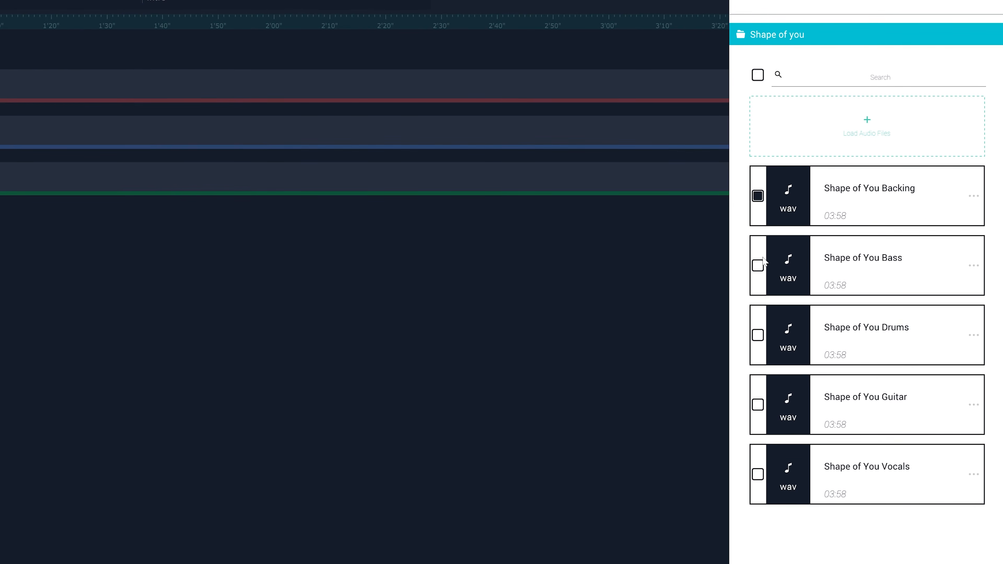
pyautogui.click(762, 261)
pyautogui.click(761, 333)
pyautogui.click(760, 402)
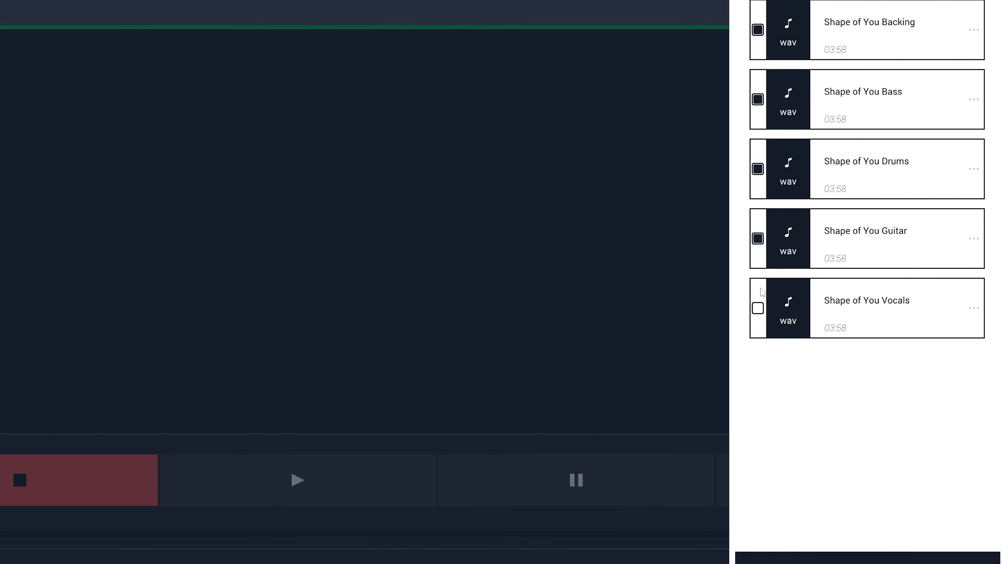
pyautogui.click(760, 304)
# - Place the selected backing tracks at the start of the timeline
pyautogui.click(826, 559)
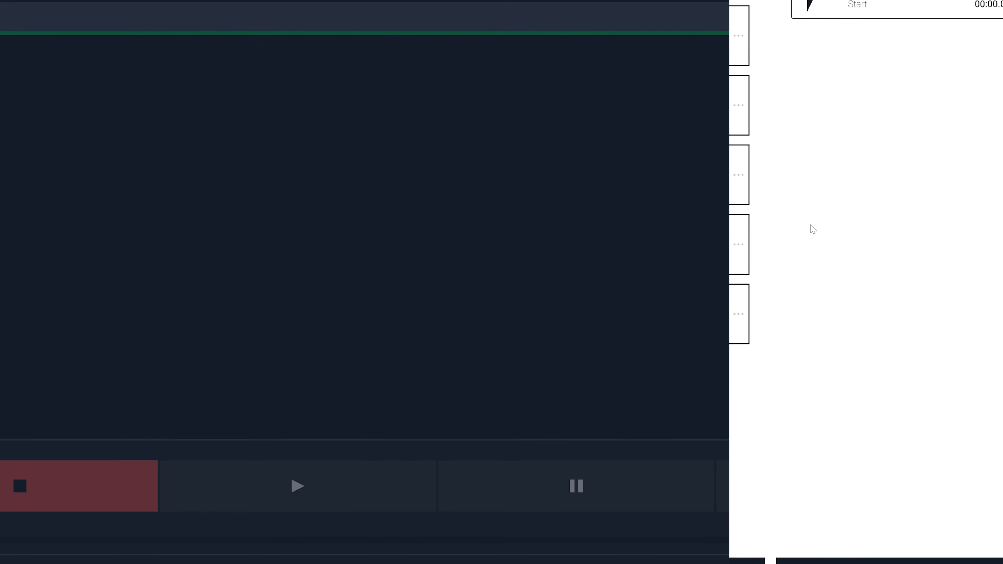
pyautogui.moveTo(761, 120)
pyautogui.mouseDown()
pyautogui.moveTo(854, 119)
pyautogui.moveTo(760, 120)
pyautogui.mouseUp()
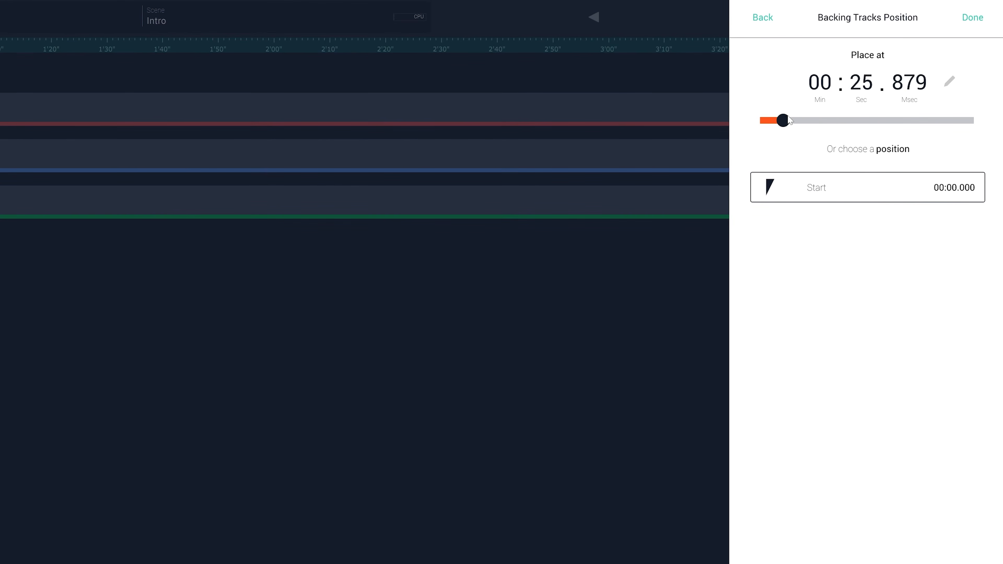
pyautogui.click(877, 547)
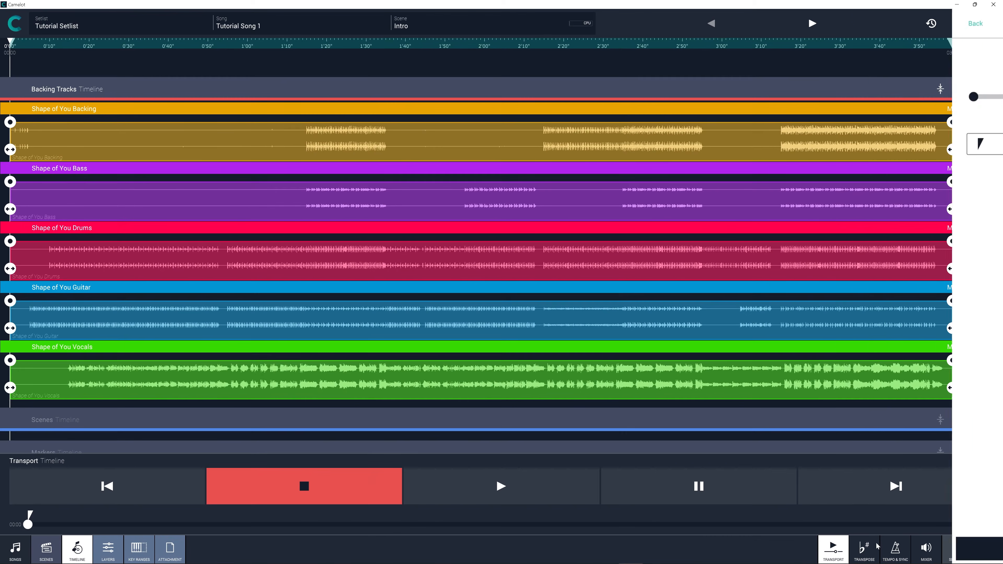
# - View the timeline's options for adding a scene and a marker, closing each without adding anything
pyautogui.scroll(-1, 875, 359)
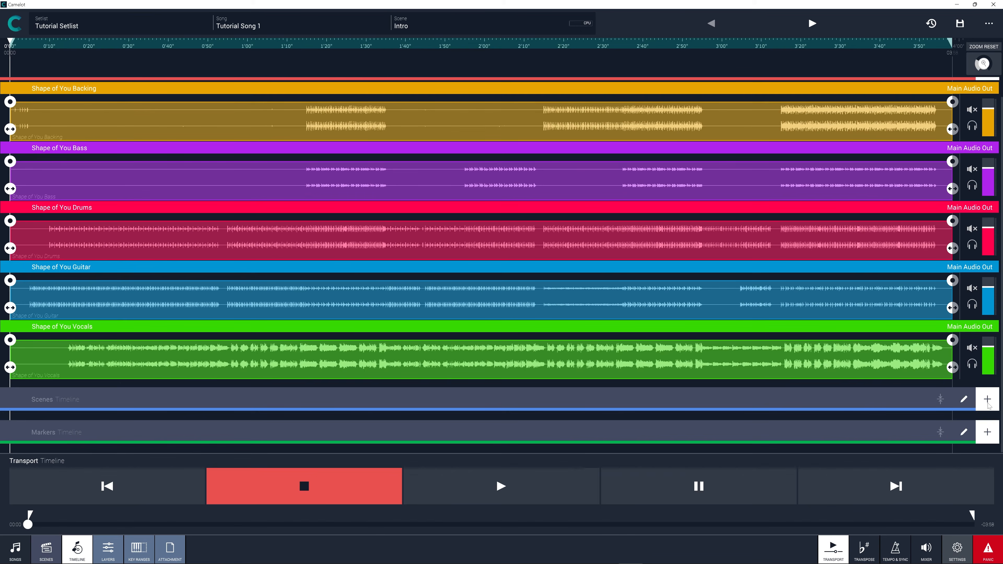
pyautogui.click(977, 400)
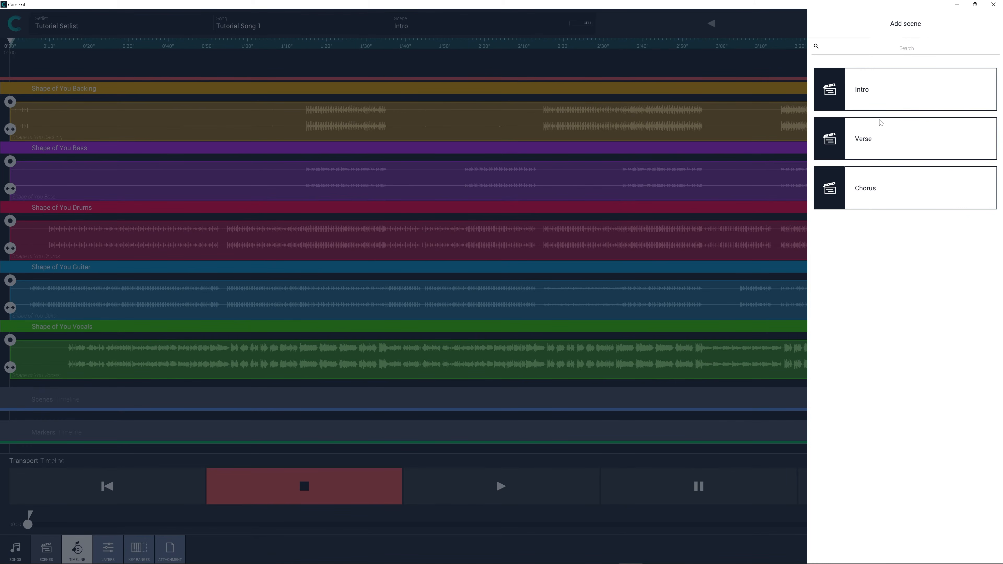
pyautogui.click(743, 162)
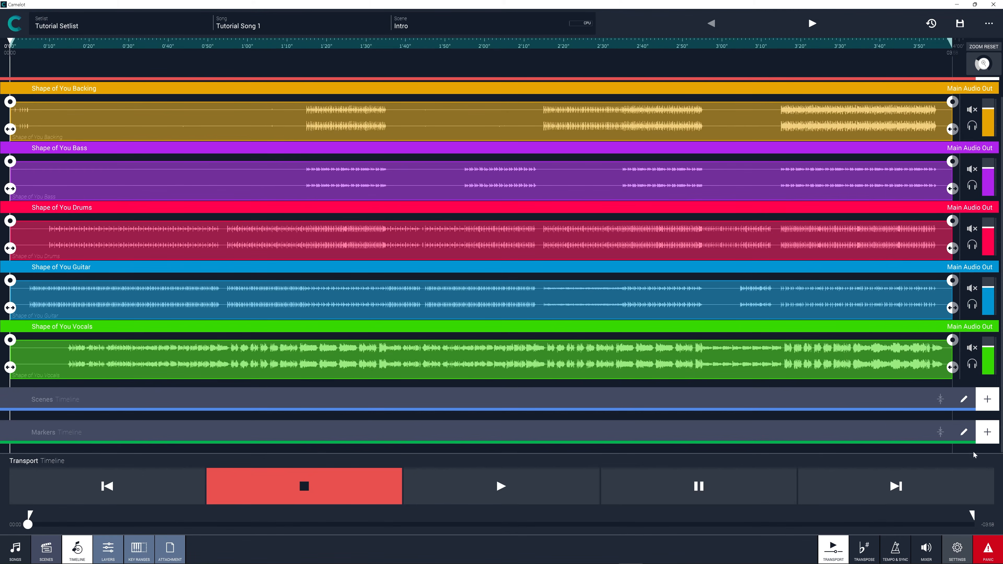
pyautogui.click(995, 428)
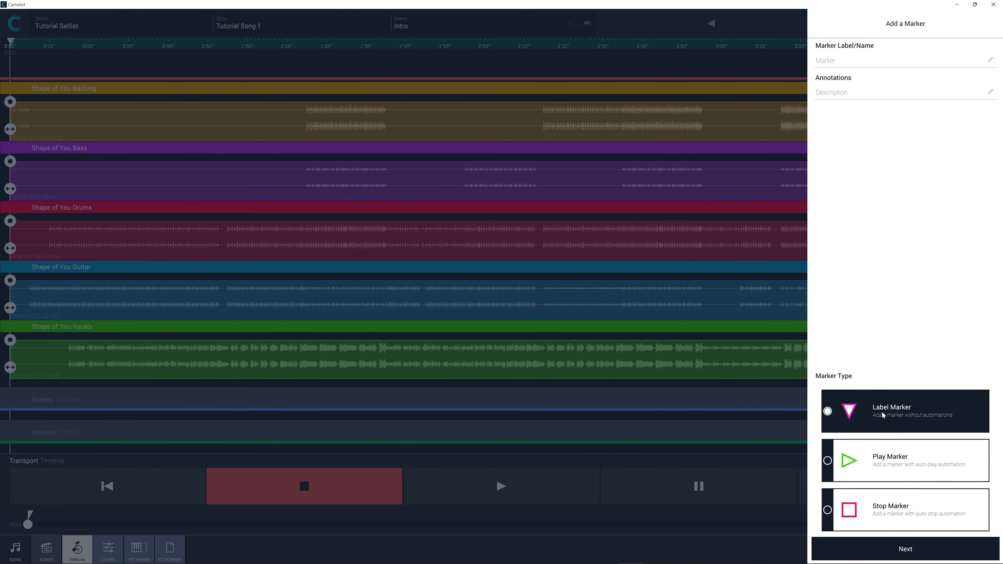
pyautogui.click(781, 497)
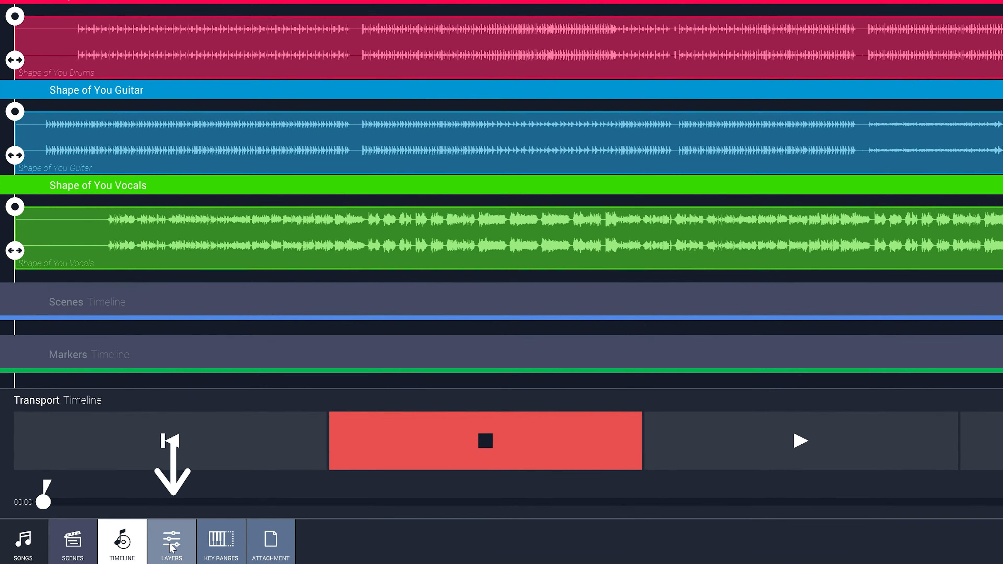
# - Show the layers of the Intro scene and view the options for creating a scene layer, without adding one
pyautogui.click(108, 548)
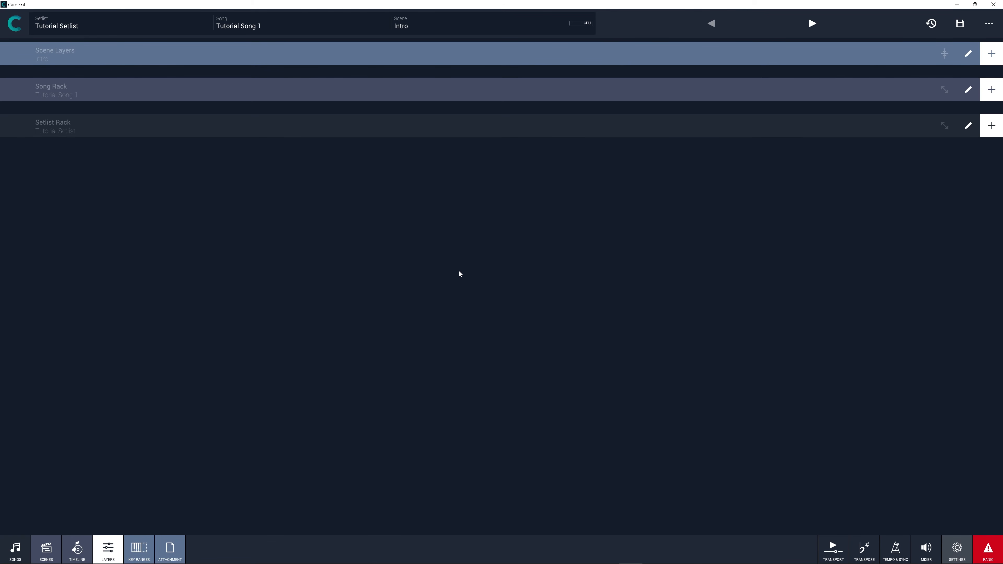
pyautogui.click(992, 54)
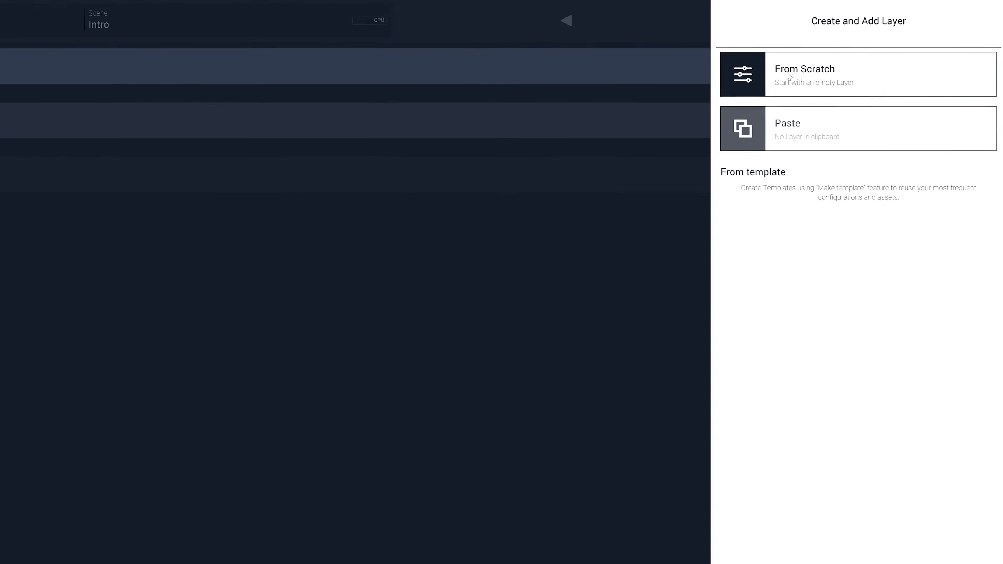
pyautogui.click(663, 87)
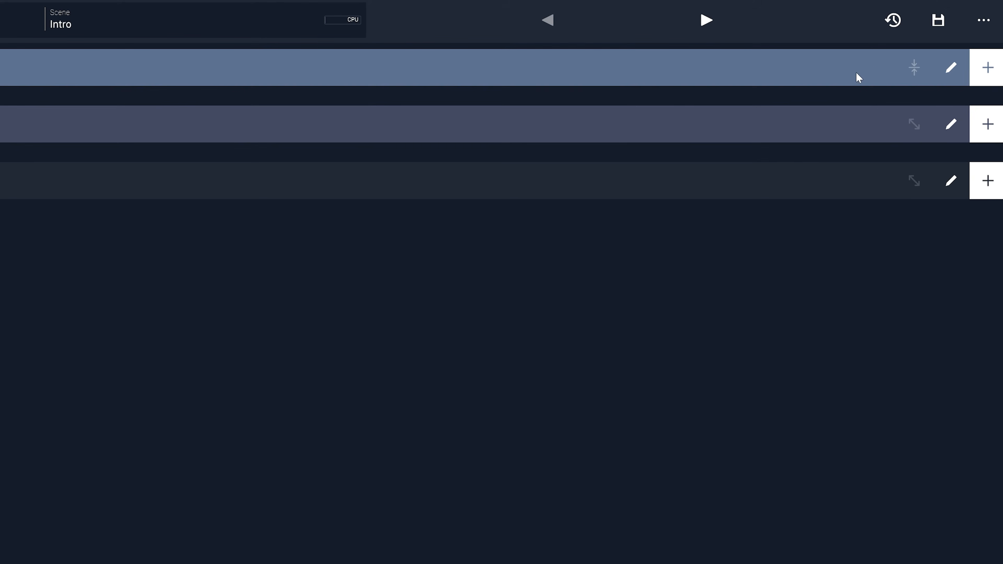
# - Create an empty scene layer from scratch in the Intro scene and name it Flute VST
pyautogui.click(974, 23)
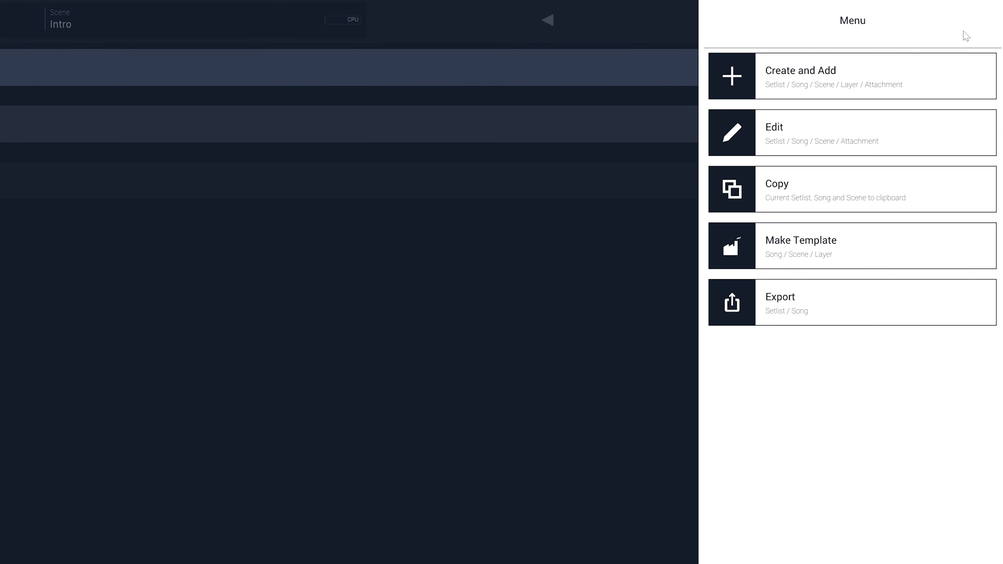
pyautogui.click(830, 76)
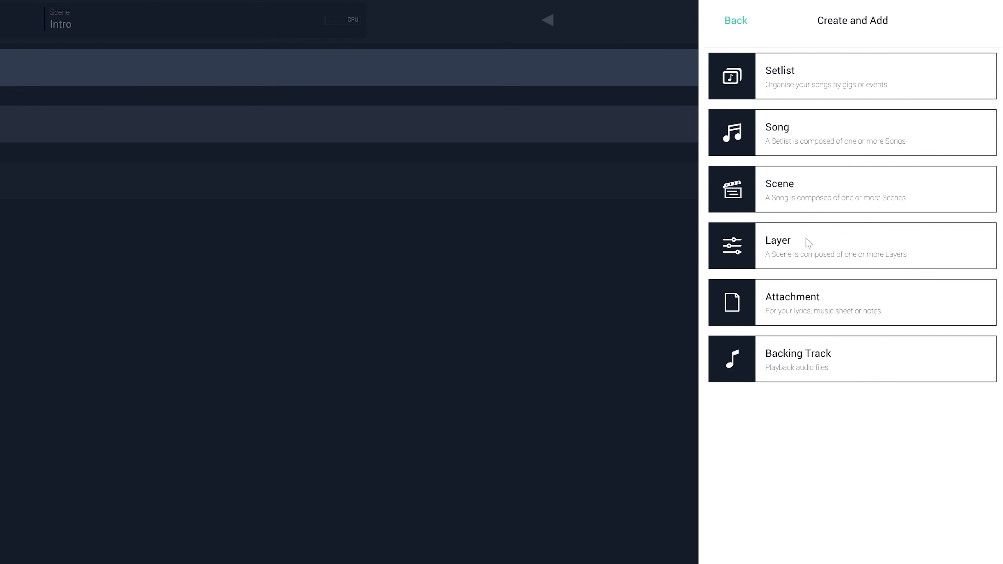
pyautogui.click(808, 241)
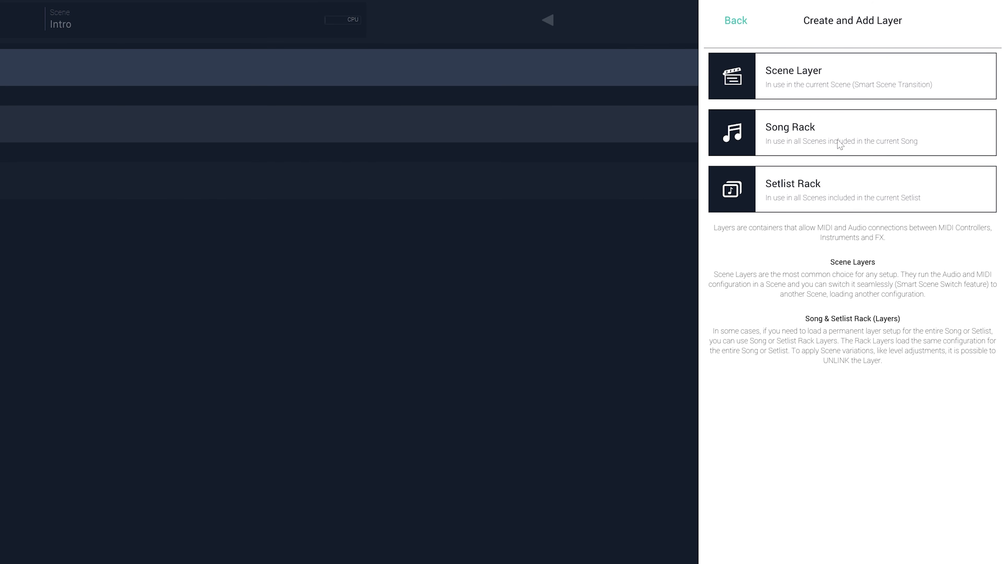
pyautogui.click(831, 74)
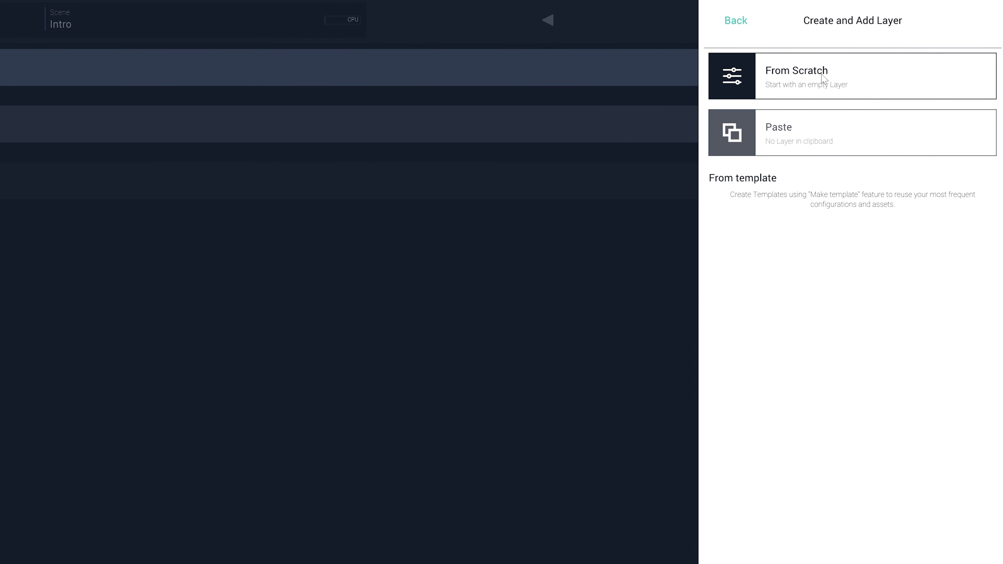
pyautogui.click(811, 72)
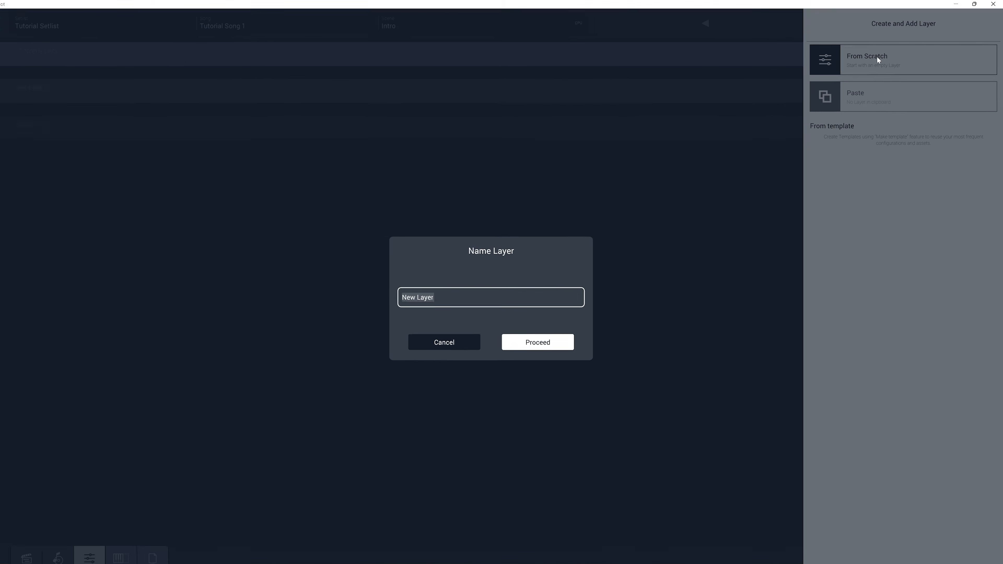
pyautogui.write('Flu')
pyautogui.write('te ')
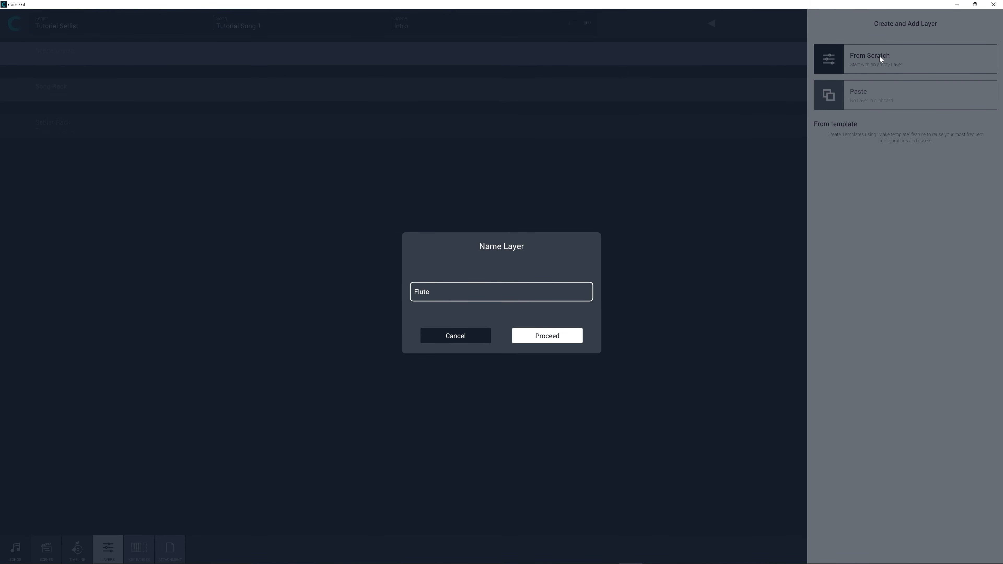
pyautogui.write('VST')
pyautogui.click(529, 334)
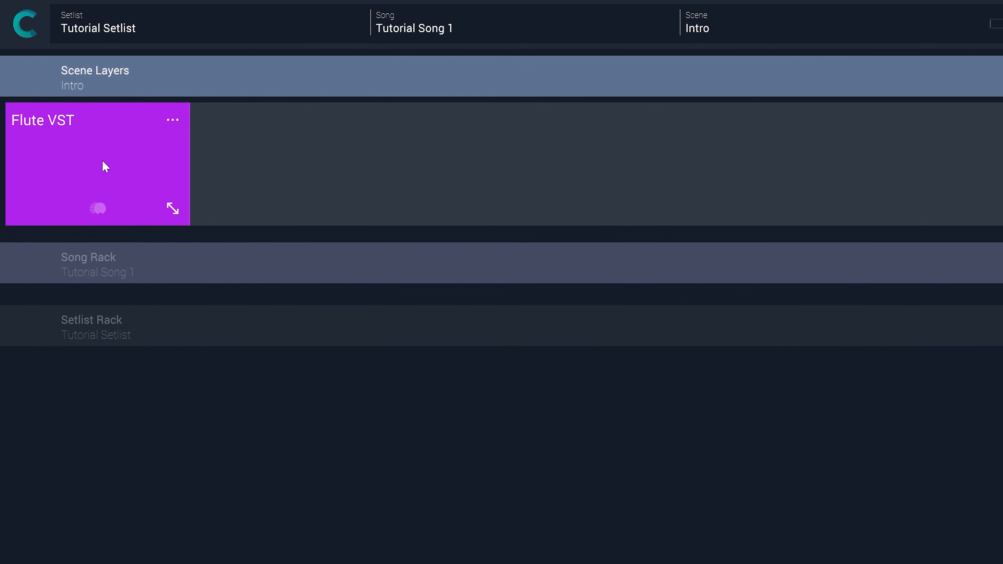
# - View the Flute VST layer's options and the choices for adding an item to it, closing each without changing anything
pyautogui.click(173, 119)
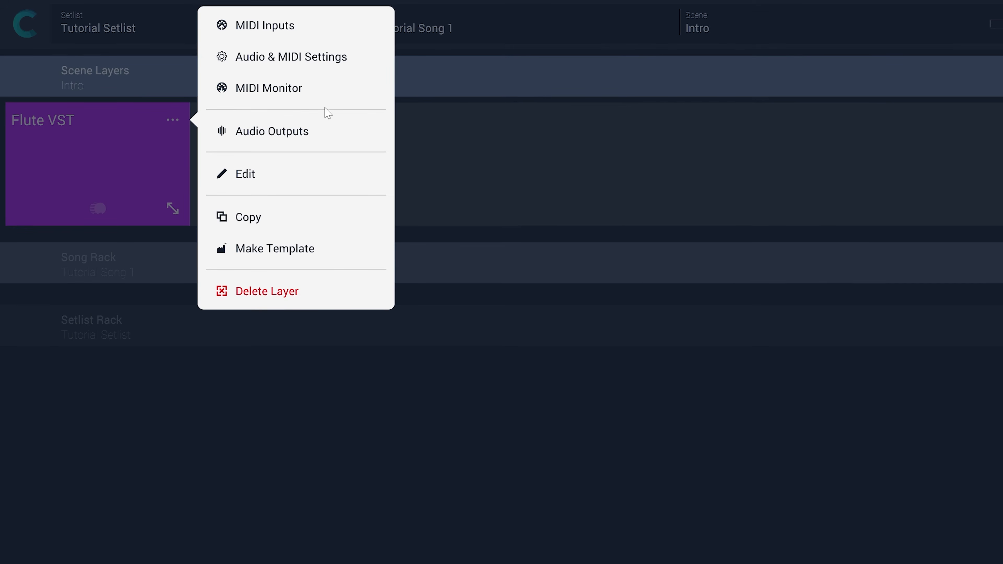
pyautogui.click(668, 248)
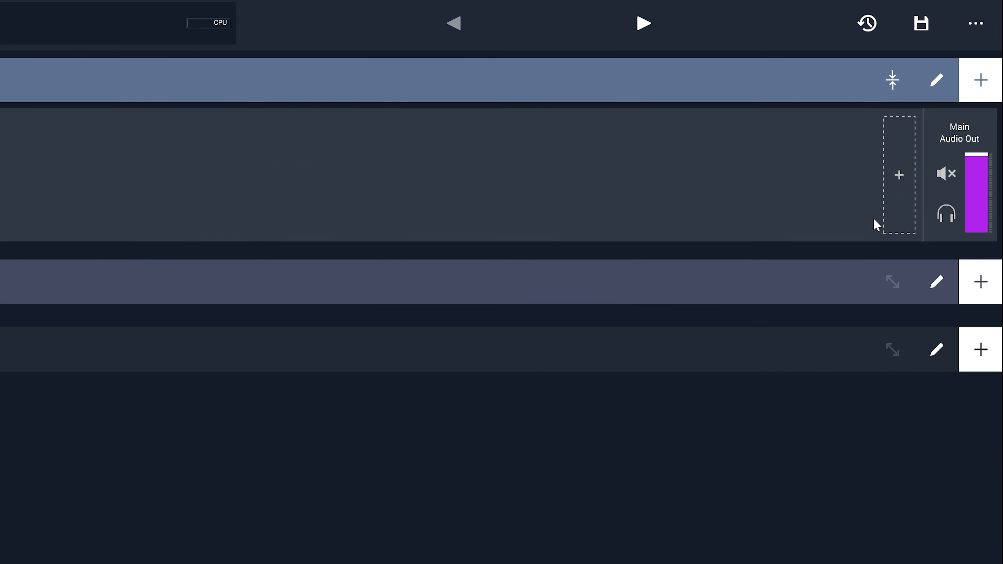
pyautogui.click(948, 112)
pyautogui.click(544, 244)
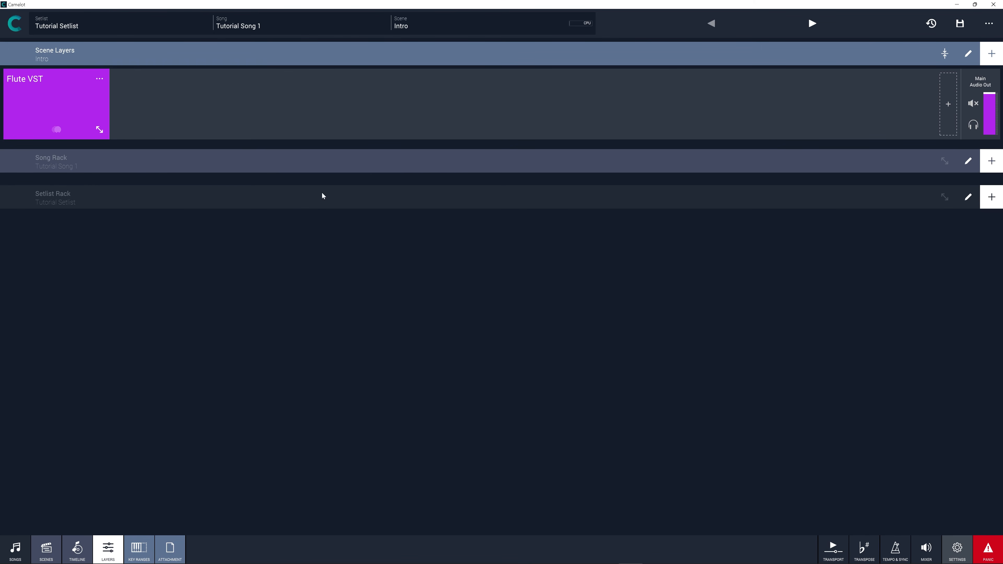
# - Open the Flute VST layer's settings and examine its MIDI inputs, audio inputs and audio outputs
pyautogui.click(90, 109)
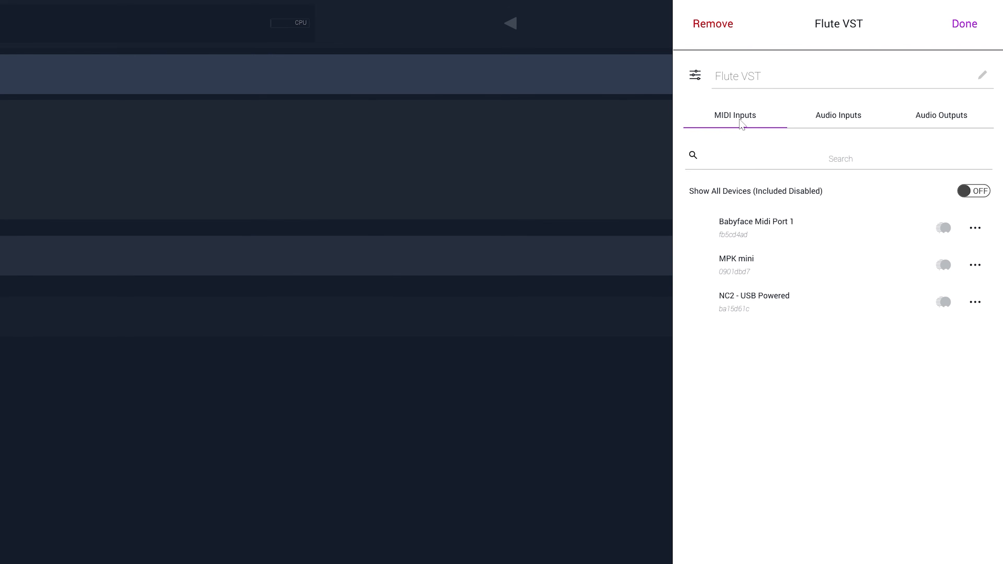
pyautogui.click(848, 123)
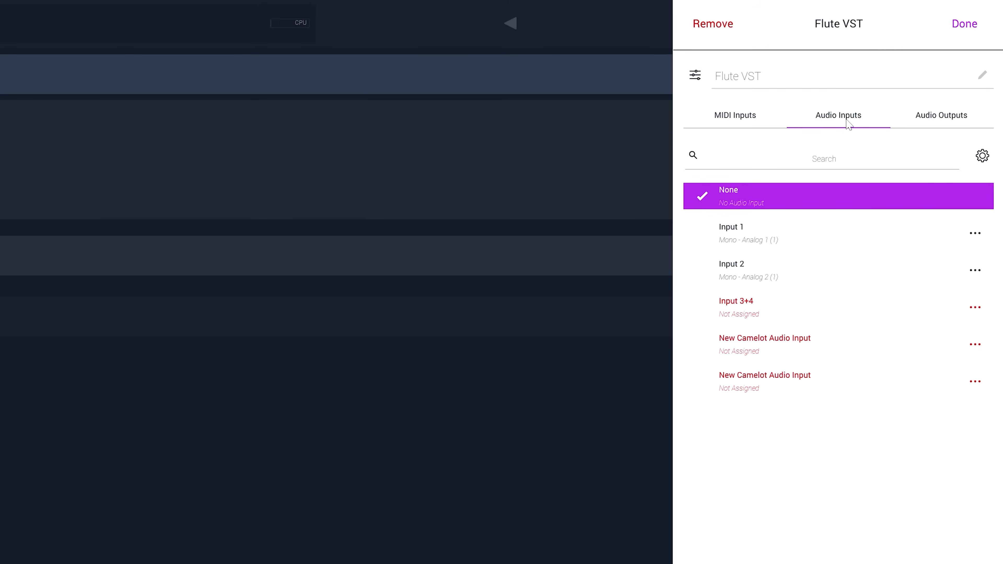
pyautogui.click(937, 122)
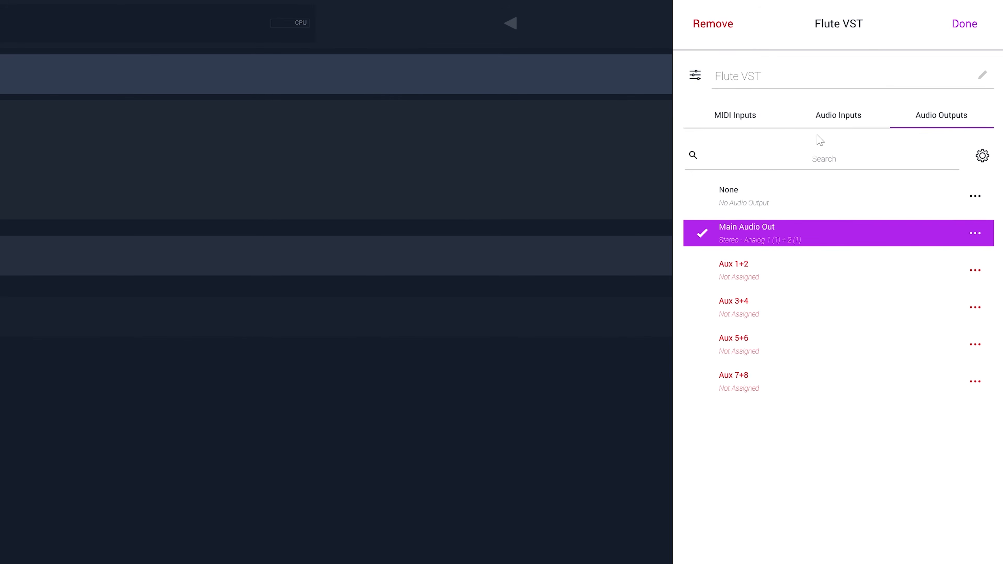
pyautogui.click(741, 124)
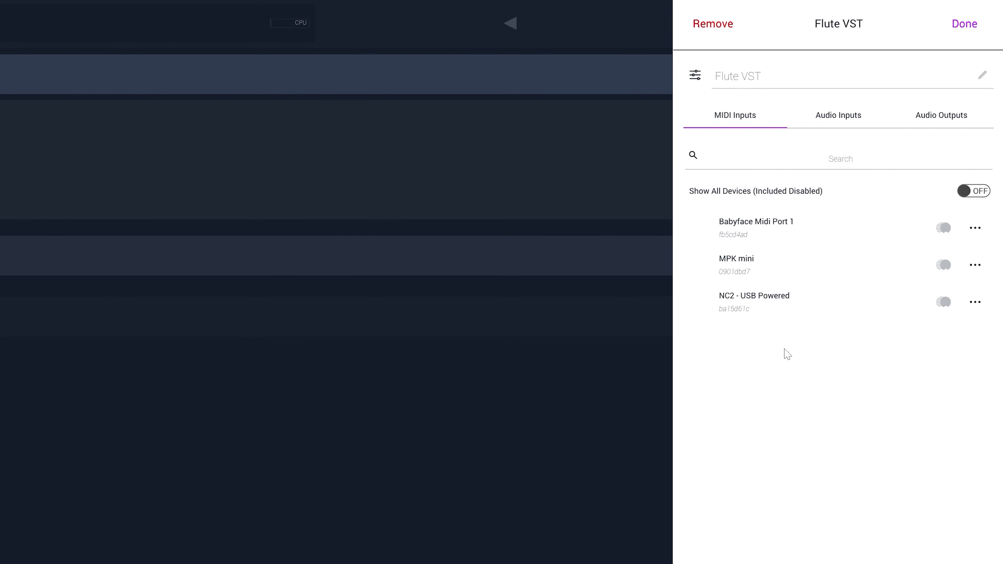
# - Assign only NC2 - USB Powered as the layer's MIDI input, switching MPK mini and Babyface Midi Port 1 on and off again
pyautogui.click(817, 299)
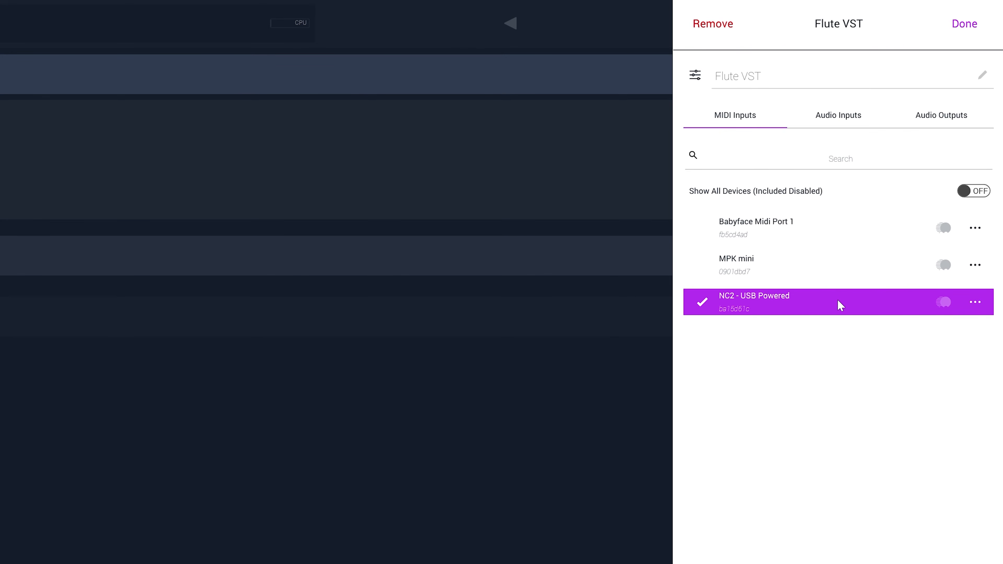
pyautogui.click(840, 273)
pyautogui.click(841, 230)
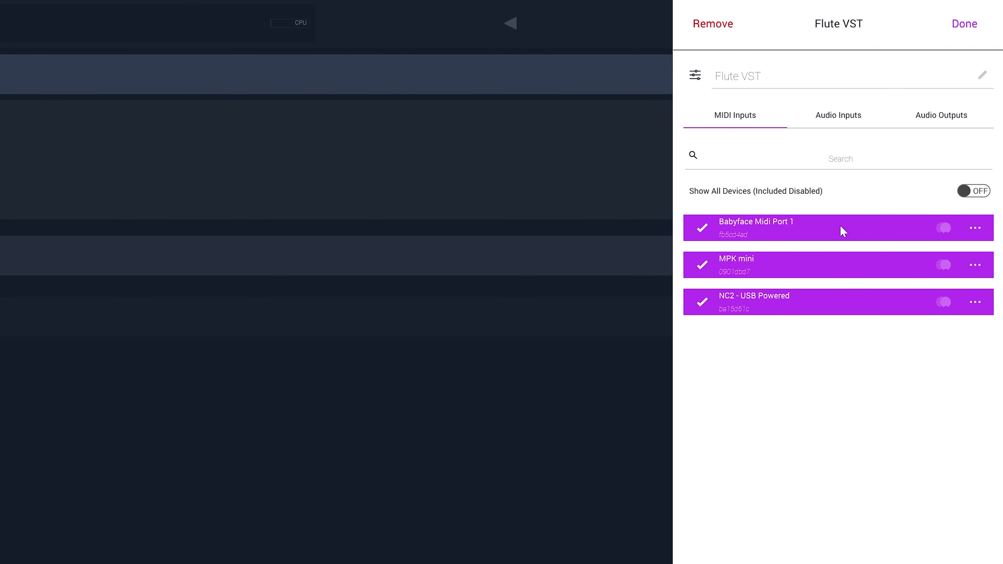
pyautogui.click(830, 267)
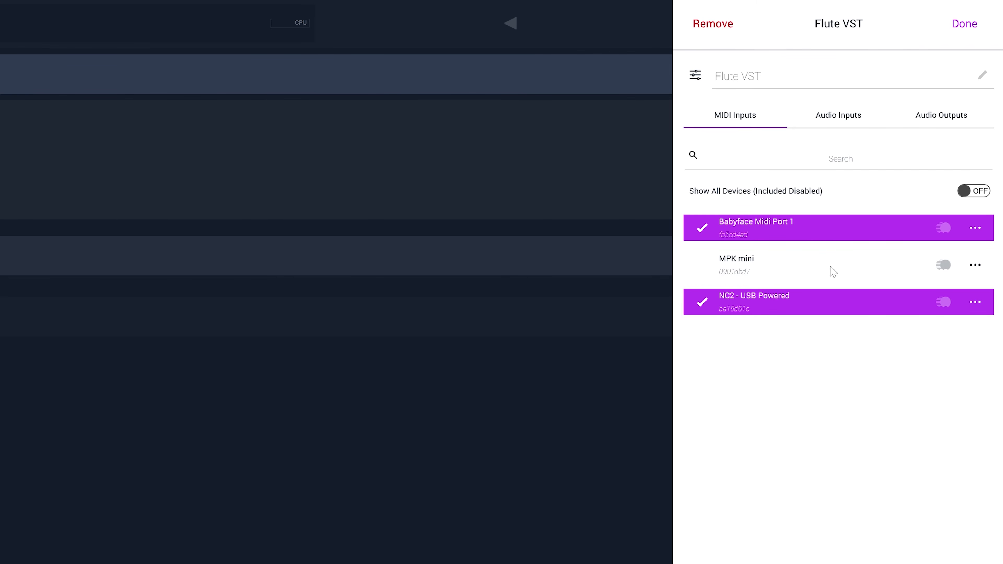
pyautogui.click(830, 229)
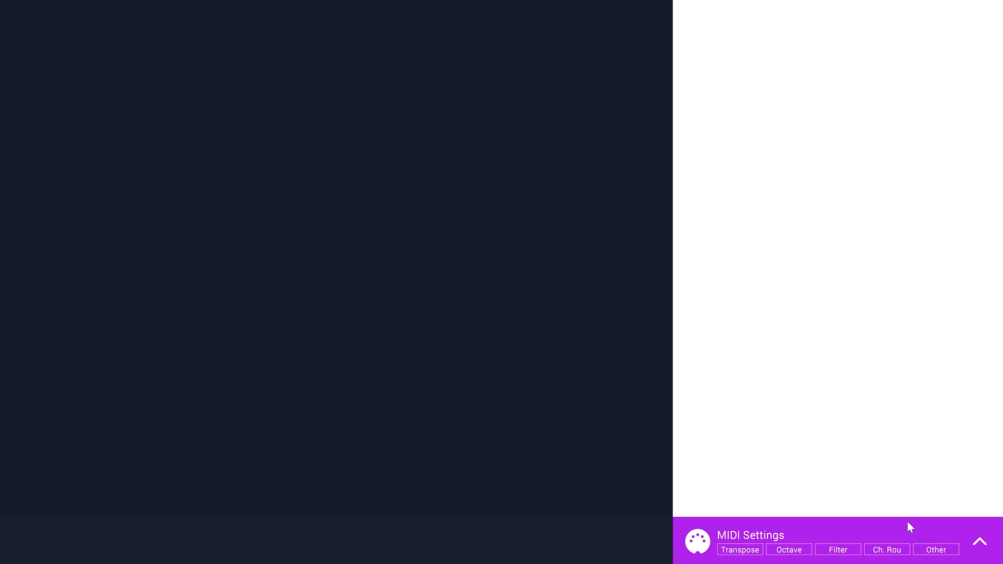
# - View the layer's MIDI transformer settings and finish editing the Flute VST layer
pyautogui.click(980, 544)
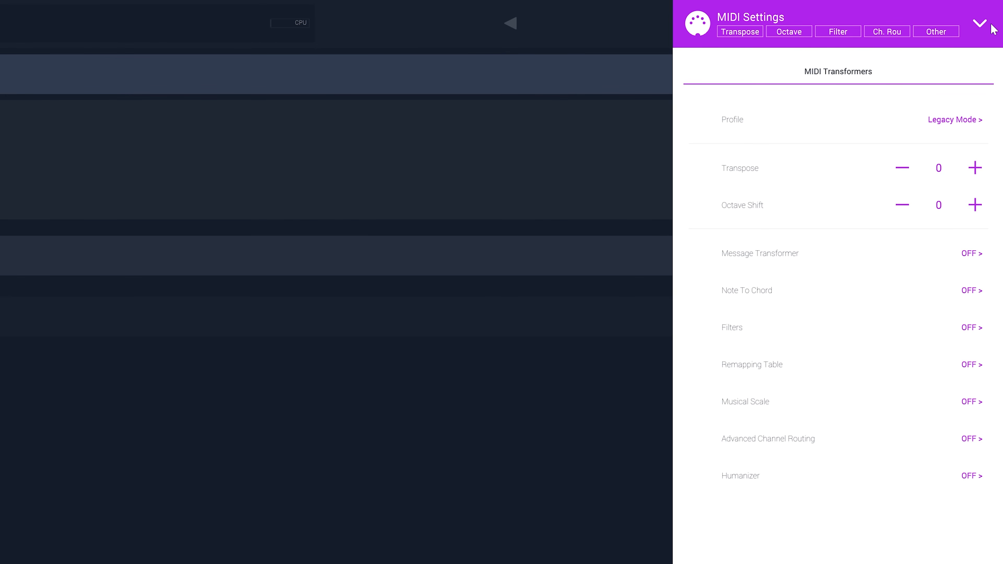
pyautogui.click(982, 25)
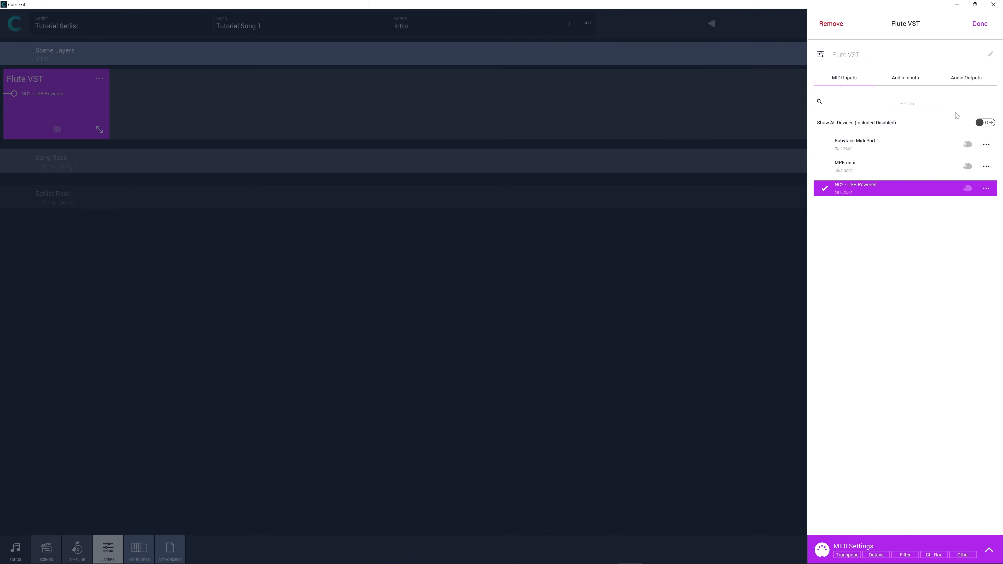
pyautogui.click(980, 24)
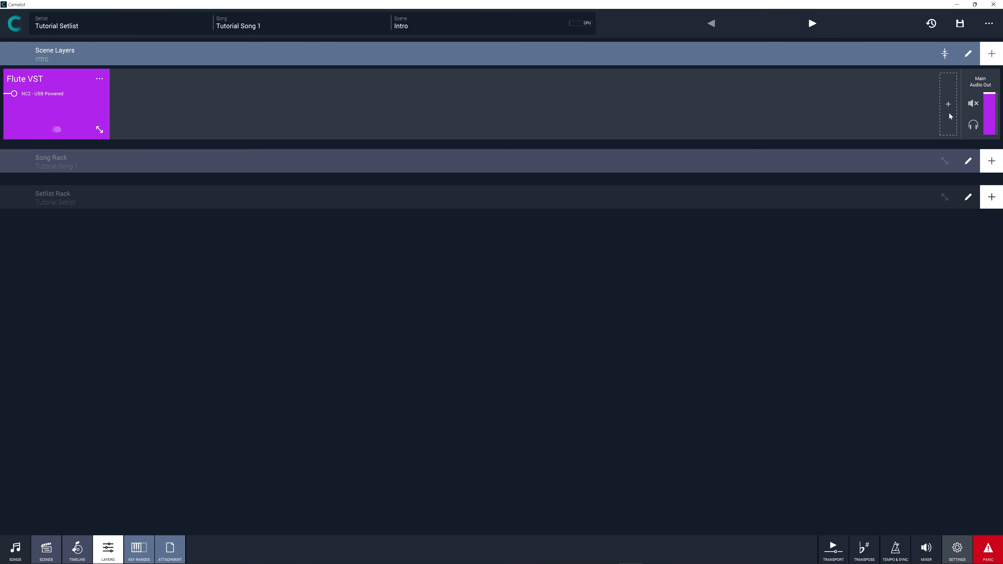
# - Add the Audio Modeling software instrument SWAM Flute 3 to the Flute VST layer and set its volume to -1.2 dB
pyautogui.click(949, 113)
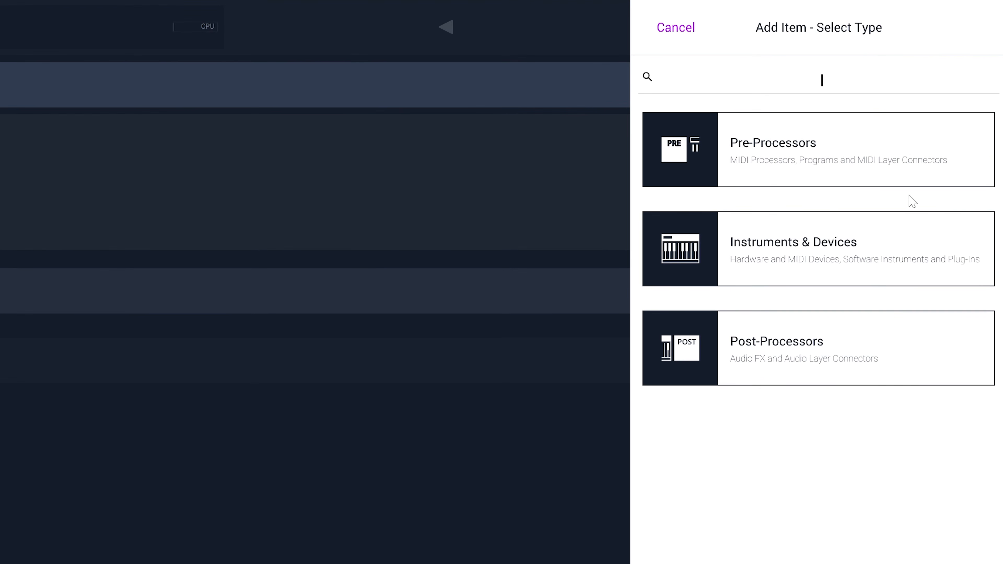
pyautogui.click(917, 239)
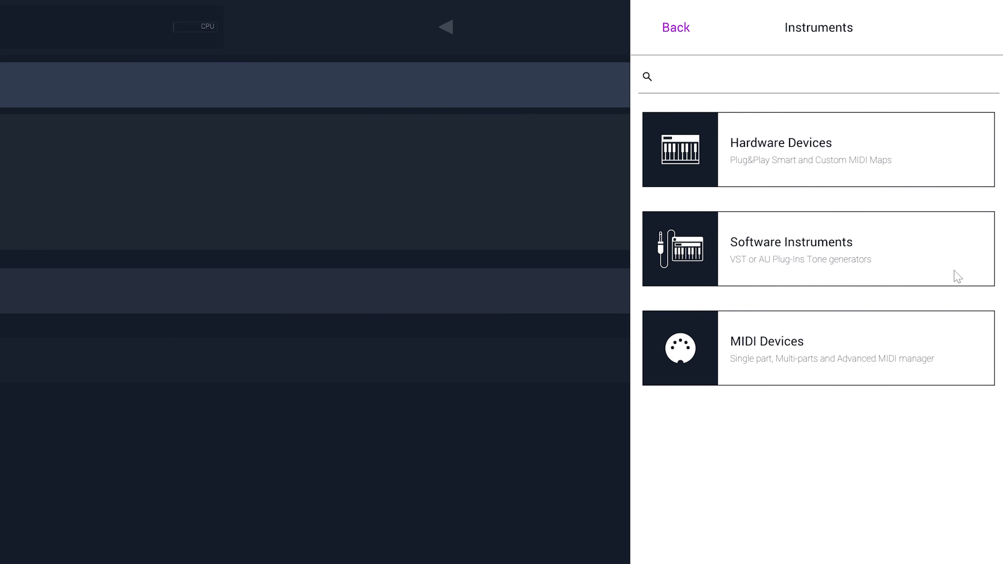
pyautogui.click(955, 260)
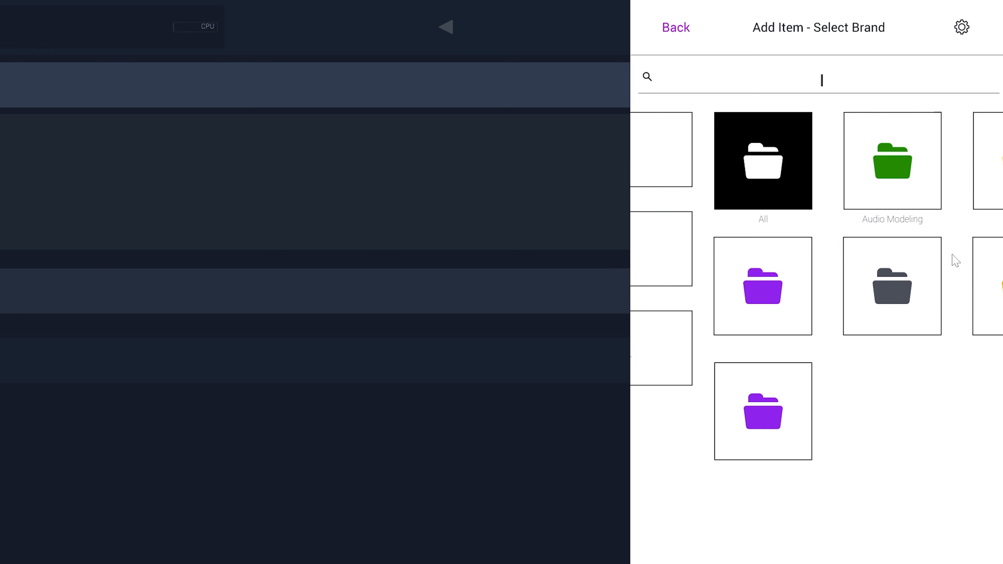
pyautogui.click(844, 193)
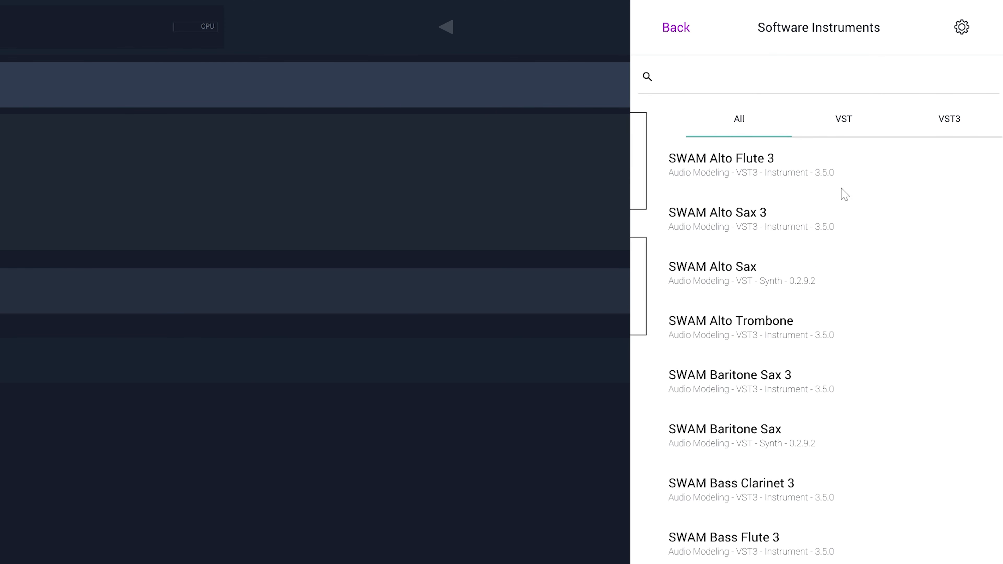
pyautogui.scroll(-8, 880, 392)
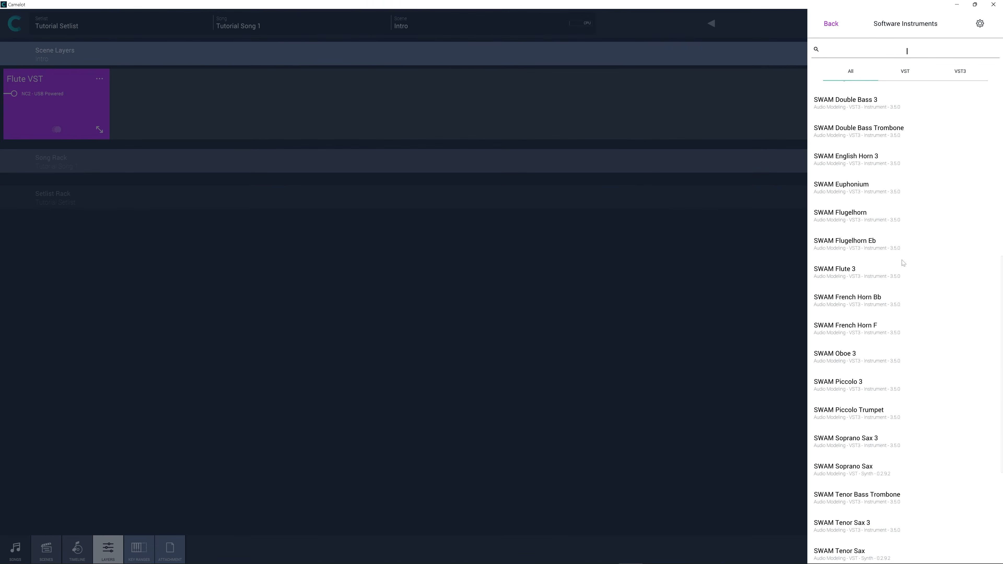
pyautogui.click(827, 474)
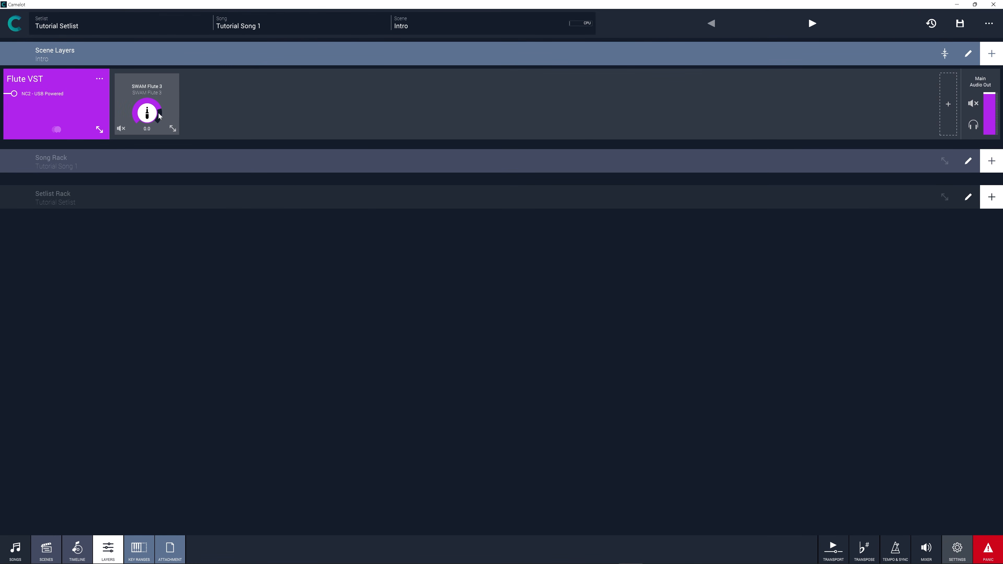
pyautogui.moveTo(149, 112)
pyautogui.mouseDown()
pyautogui.moveTo(144, 157)
pyautogui.moveTo(146, 119)
pyautogui.mouseUp()
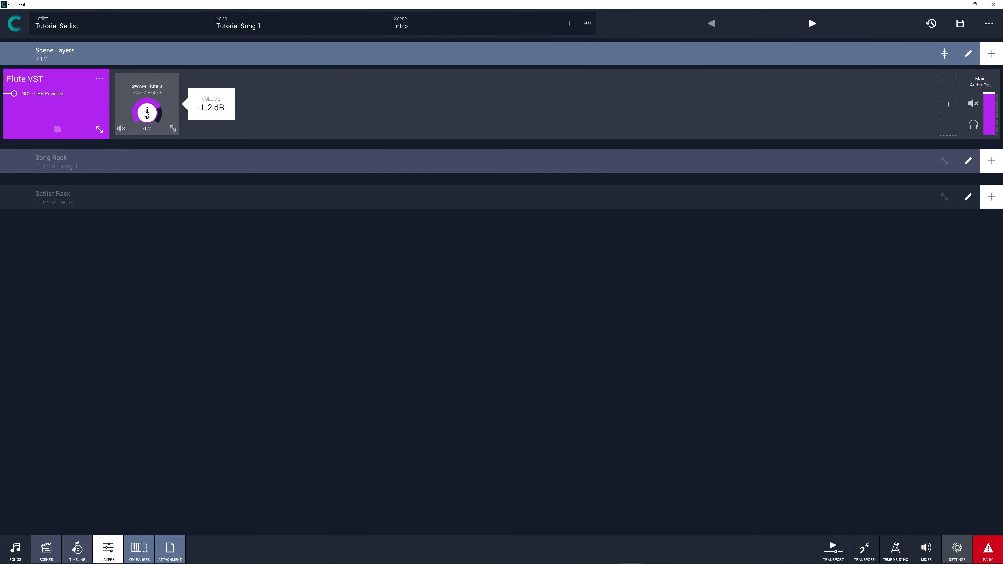
# - Adjust Flutter to about 23 and Growl to about 20.3 in the SWAM Flute 3 instrument window, and close it
pyautogui.click(173, 95)
pyautogui.moveTo(186, 102); pyautogui.dragTo(472, 91)
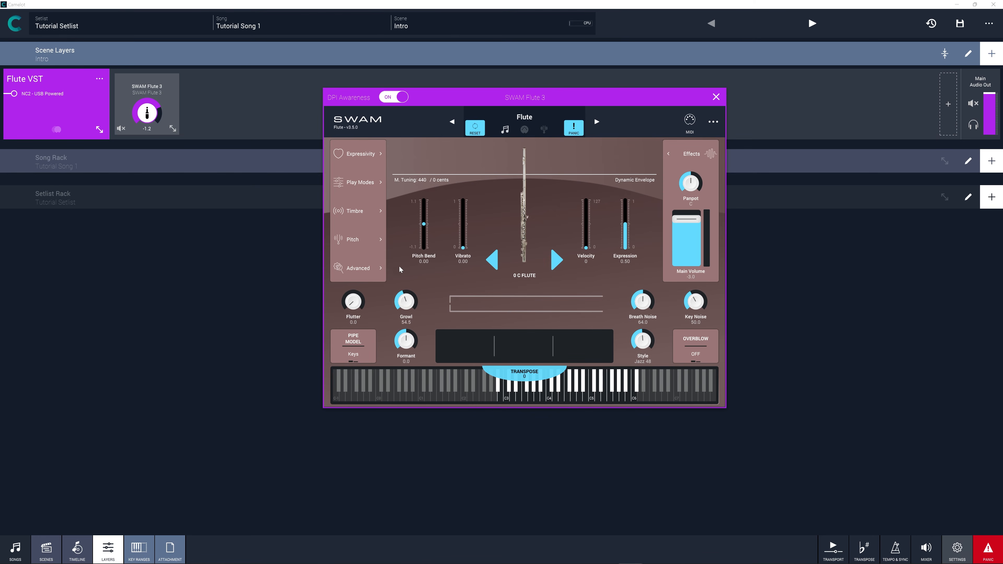
pyautogui.moveTo(369, 298); pyautogui.dragTo(363, 273)
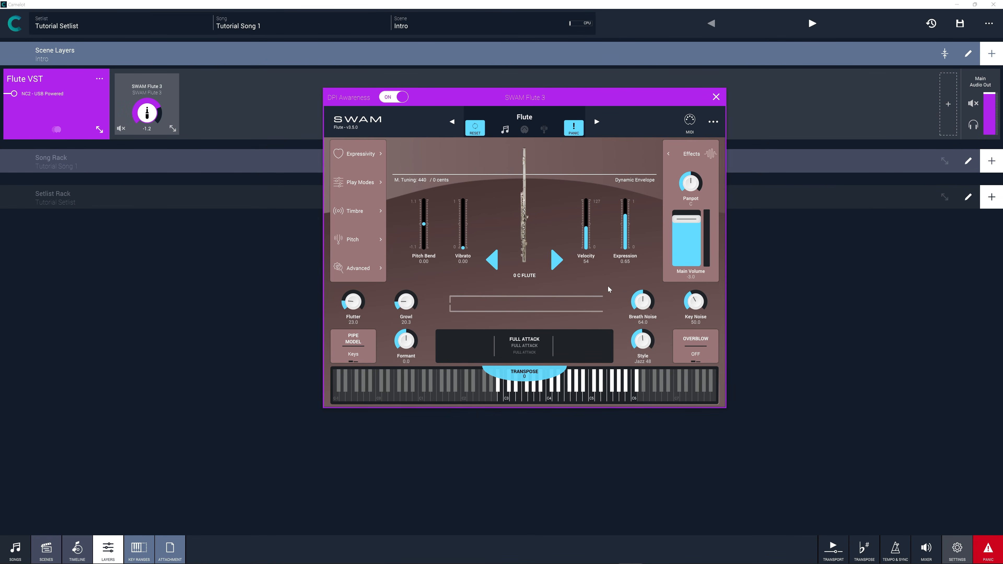
pyautogui.click(716, 97)
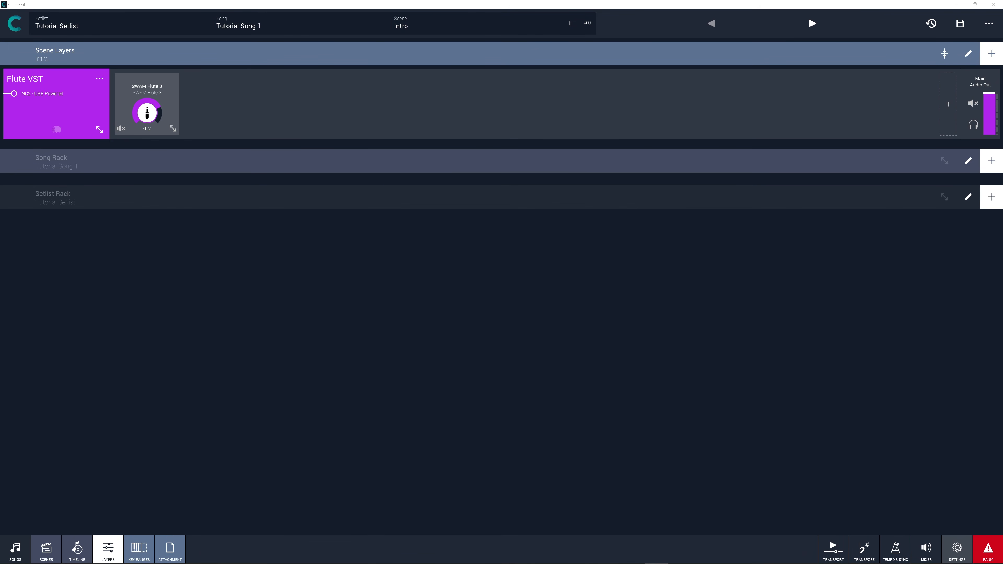
# - Create a Lead Vocal layer from scratch in the Intro scene and set its colour to bright green
pyautogui.click(991, 50)
pyautogui.click(904, 62)
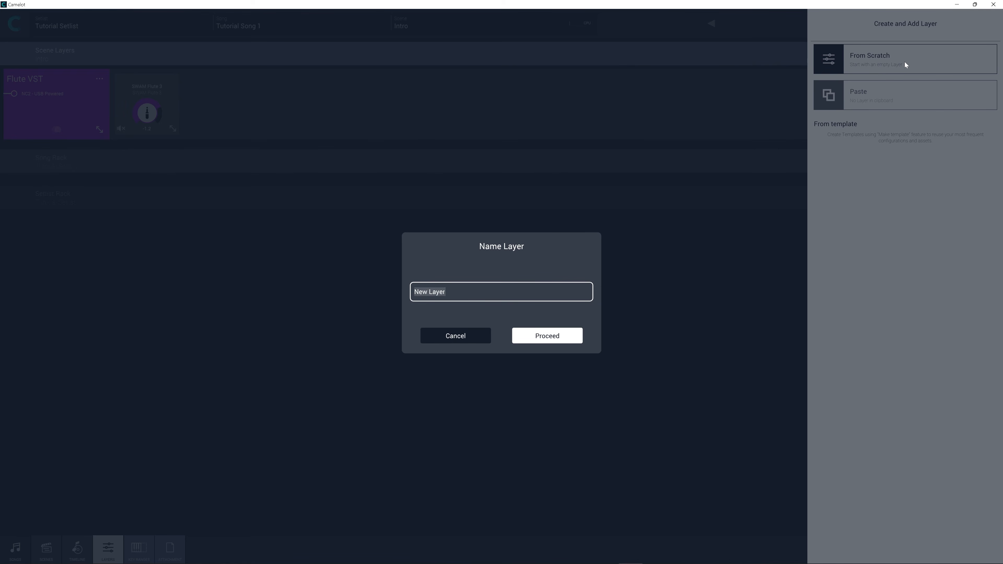
pyautogui.write('Lead Vocal')
pyautogui.press('Return')
pyautogui.click(967, 50)
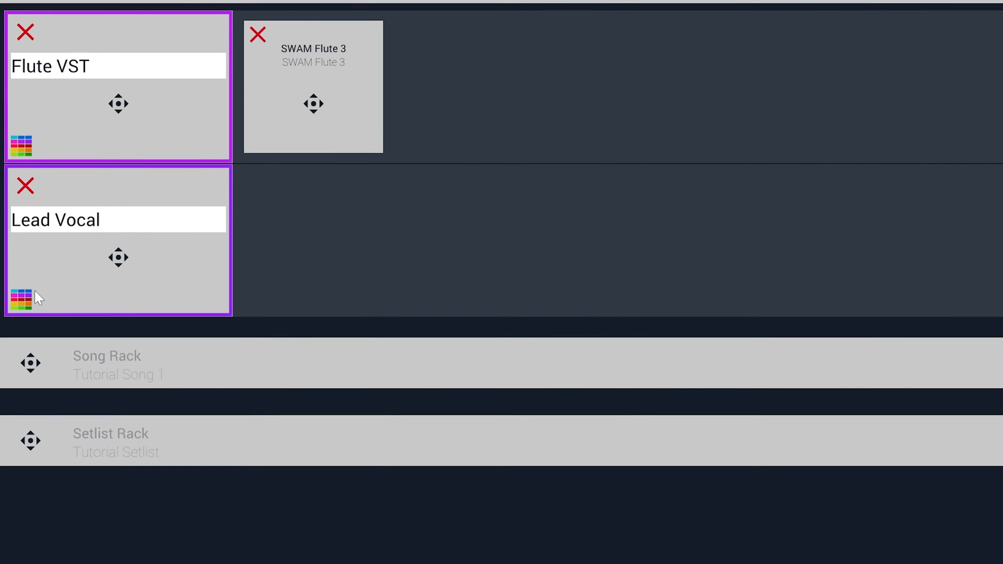
pyautogui.click(13, 235)
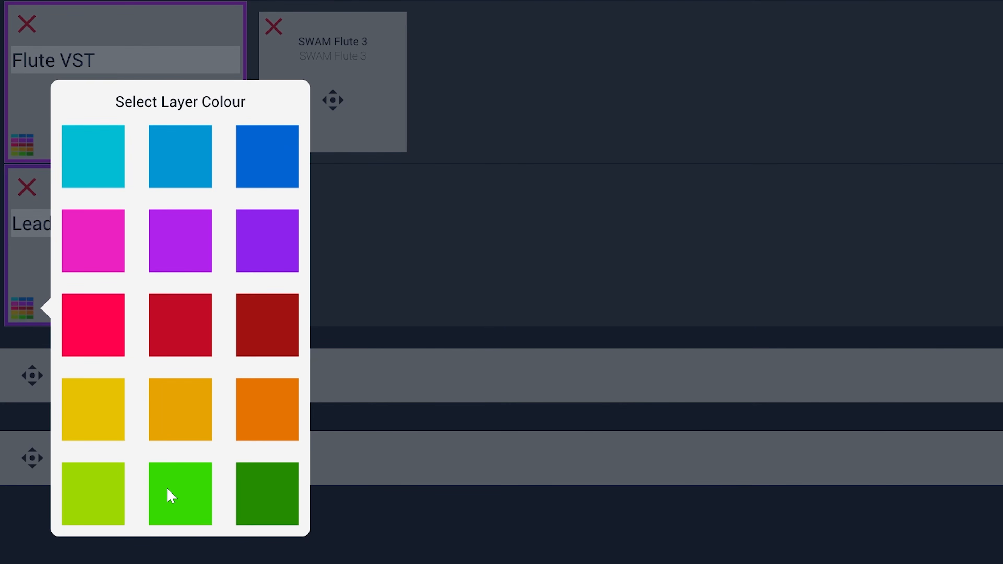
pyautogui.click(170, 495)
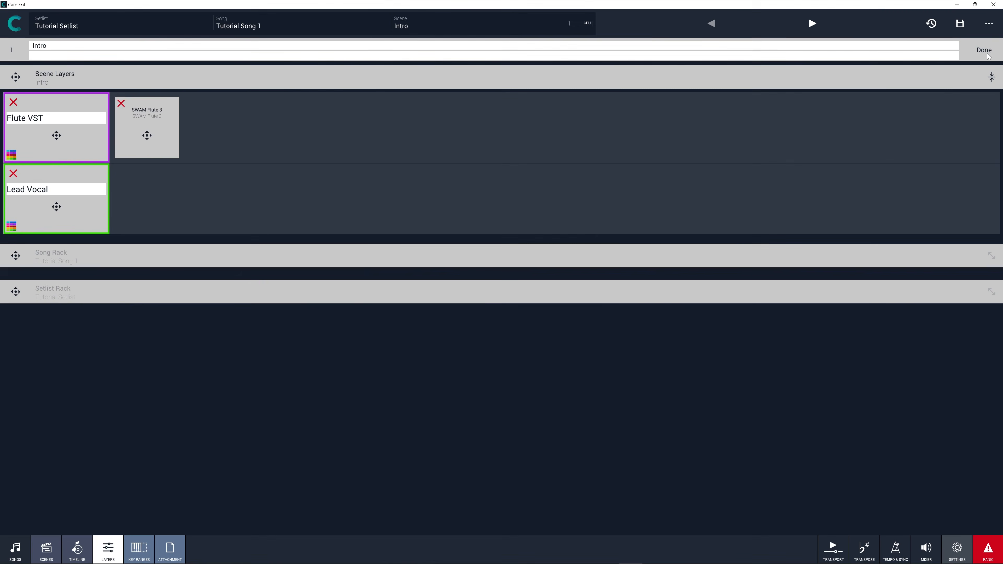
pyautogui.click(989, 54)
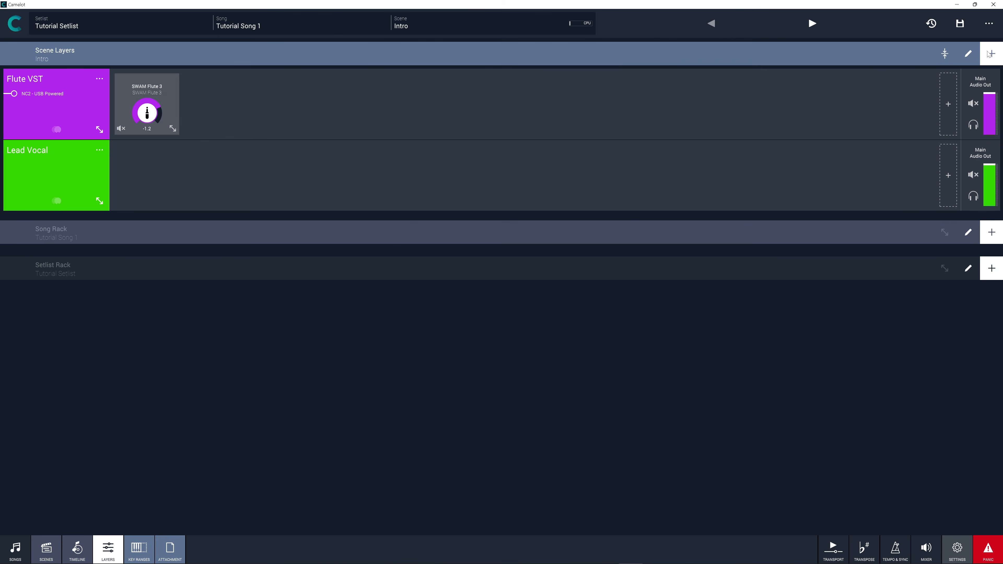
# - Assign Input 1 as the Lead Vocal layer's audio input
pyautogui.click(82, 179)
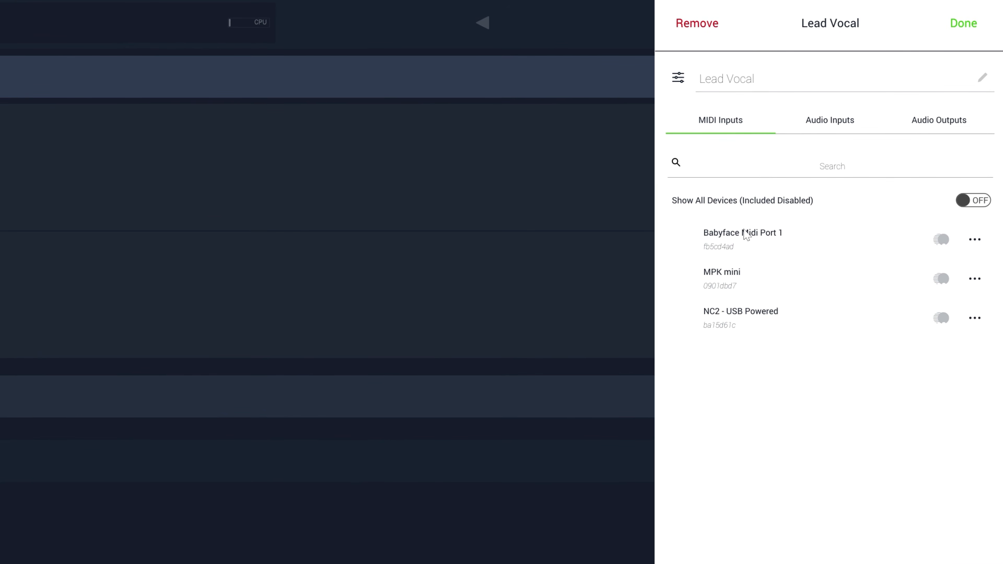
pyautogui.click(815, 121)
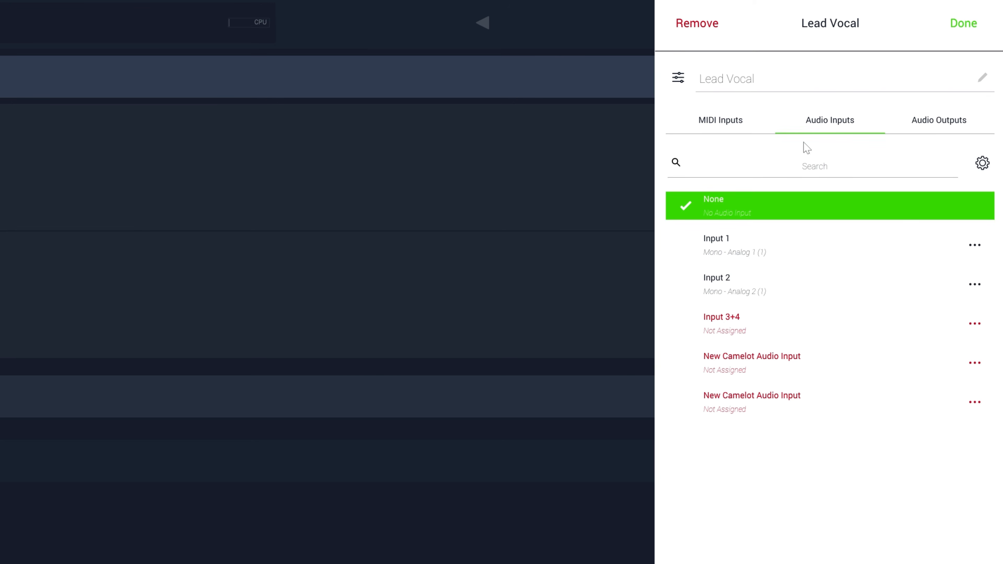
pyautogui.click(749, 242)
pyautogui.click(353, 216)
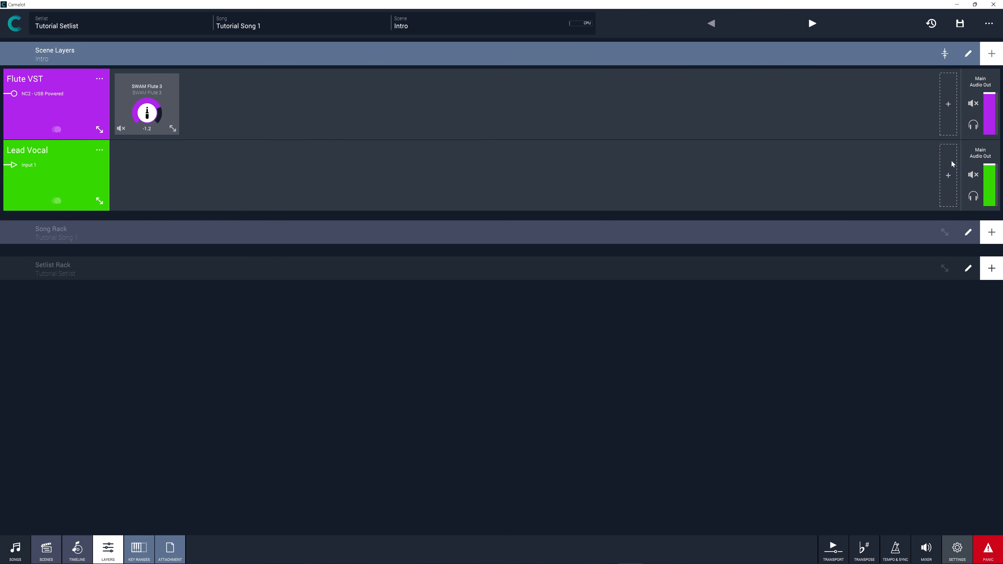
# - Add the Overloud Gem Voice audio FX plug-in to the Lead Vocal layer as a post-processor
pyautogui.click(952, 161)
pyautogui.click(916, 192)
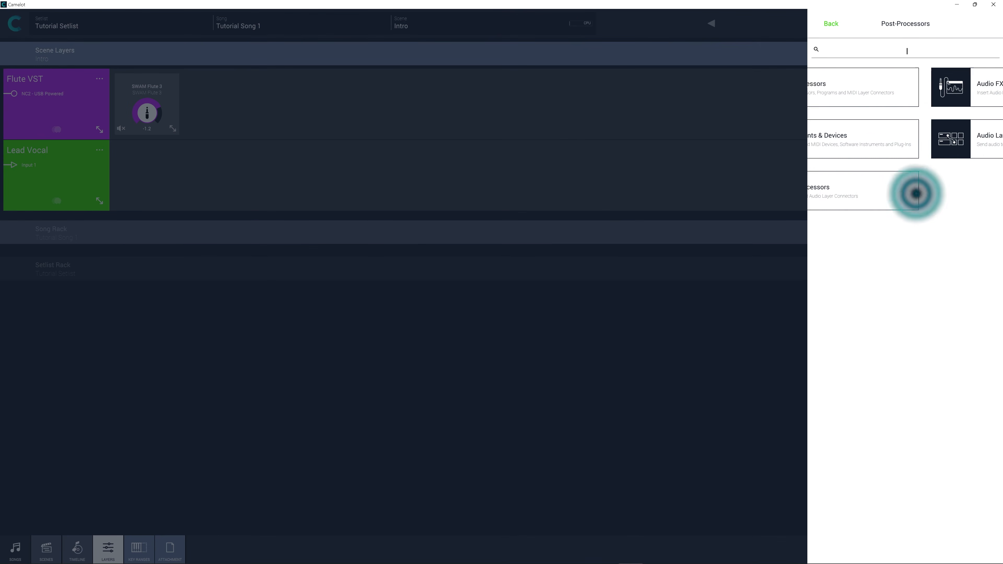
pyautogui.click(920, 93)
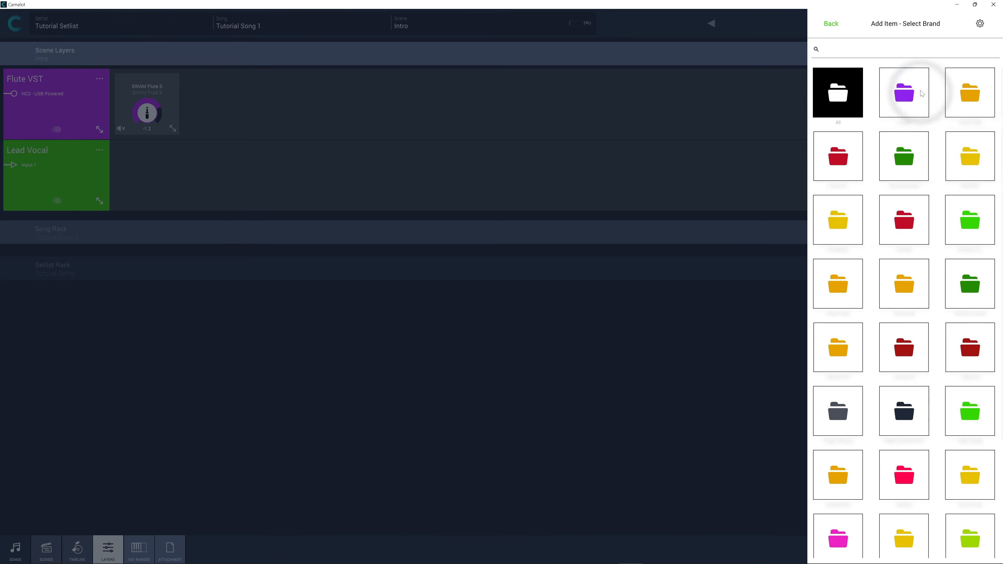
pyautogui.write('gem')
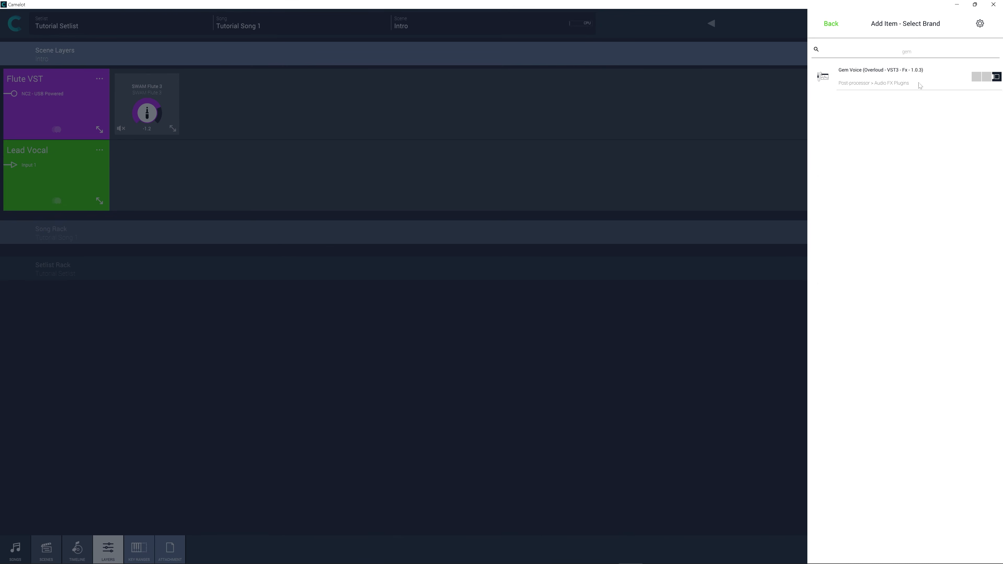
pyautogui.click(914, 76)
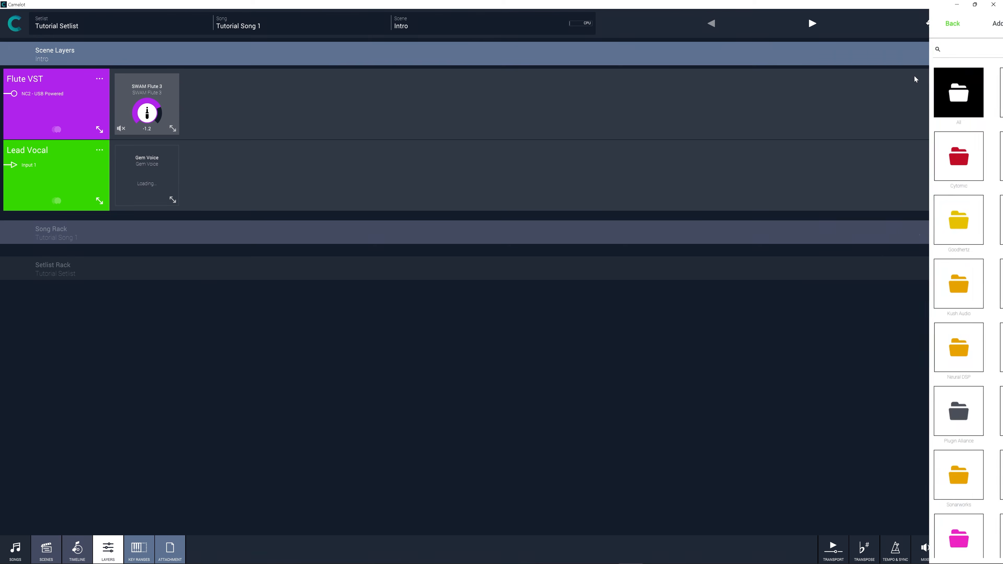
# - Lower the low gain and raise the mid and high gains in Gem Voice's equalizer, and close the plug-in window
pyautogui.click(168, 174)
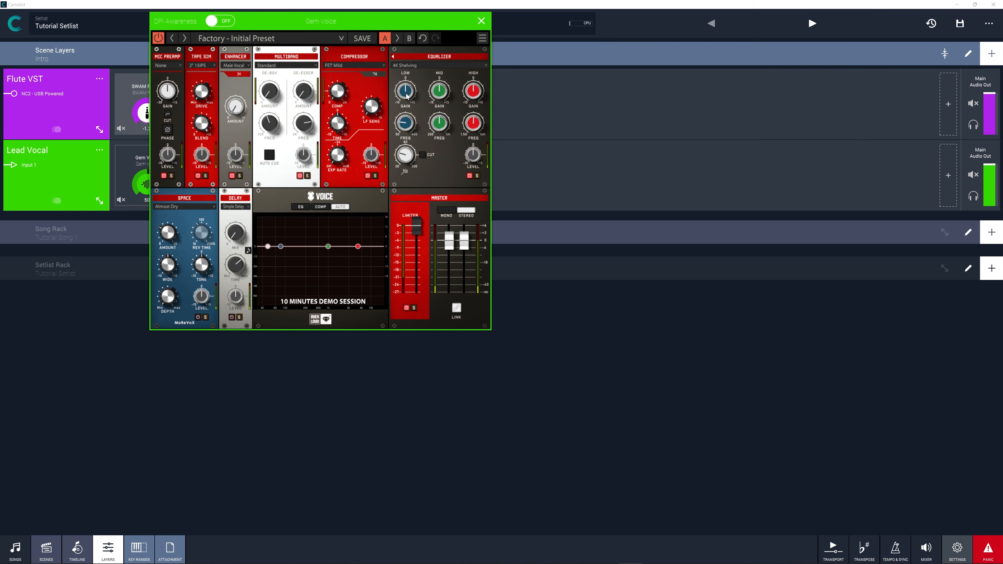
pyautogui.moveTo(406, 94); pyautogui.dragTo(472, 97)
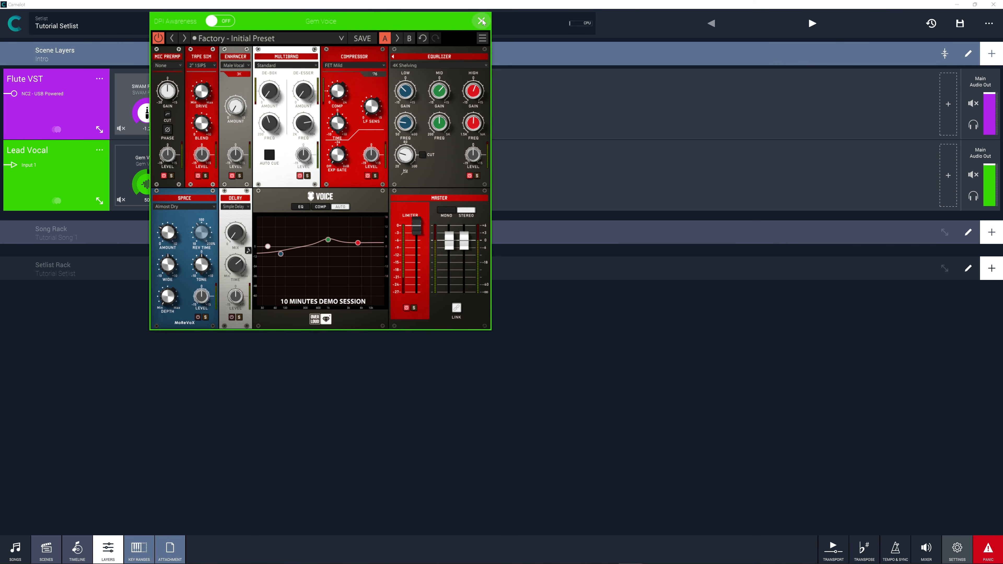
pyautogui.click(482, 20)
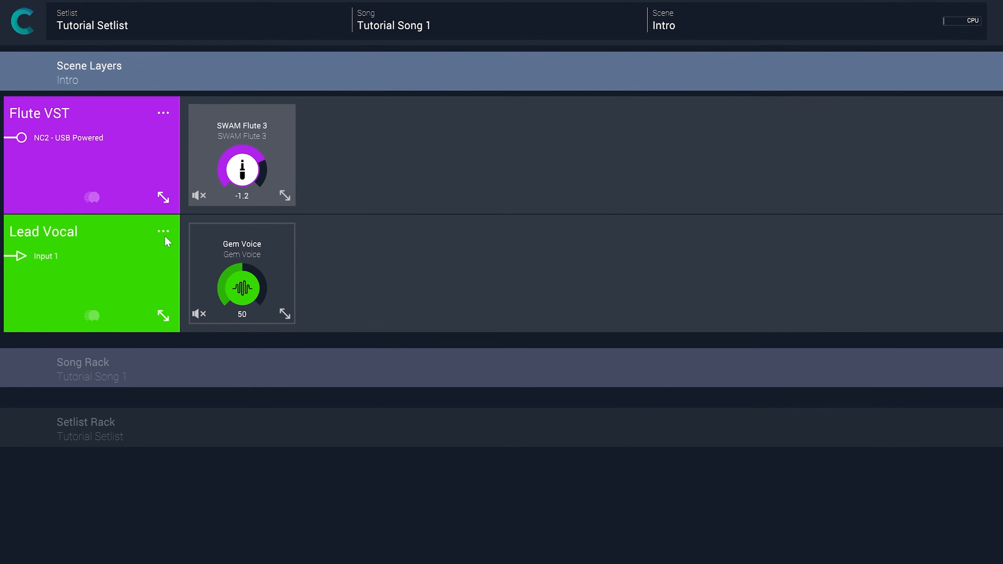
# - Copy the Lead Vocal layer from the Intro scene and paste it into the Verse scene
pyautogui.click(163, 232)
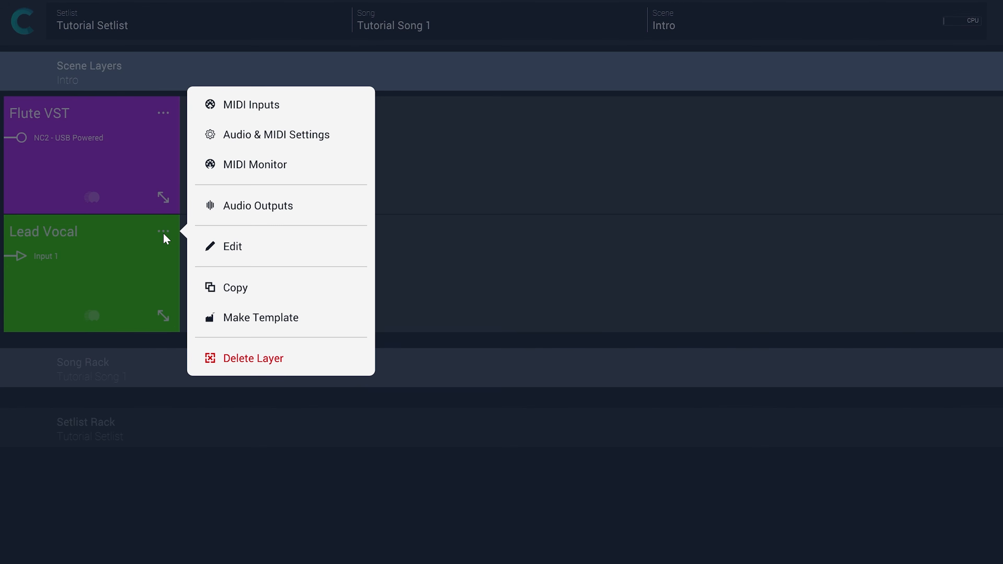
pyautogui.click(241, 297)
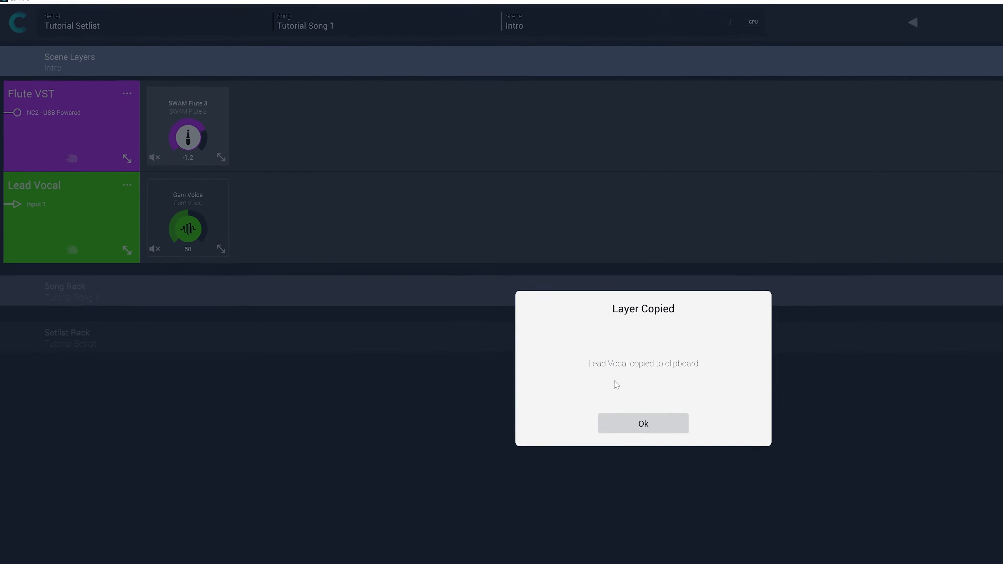
pyautogui.click(796, 529)
pyautogui.click(810, 24)
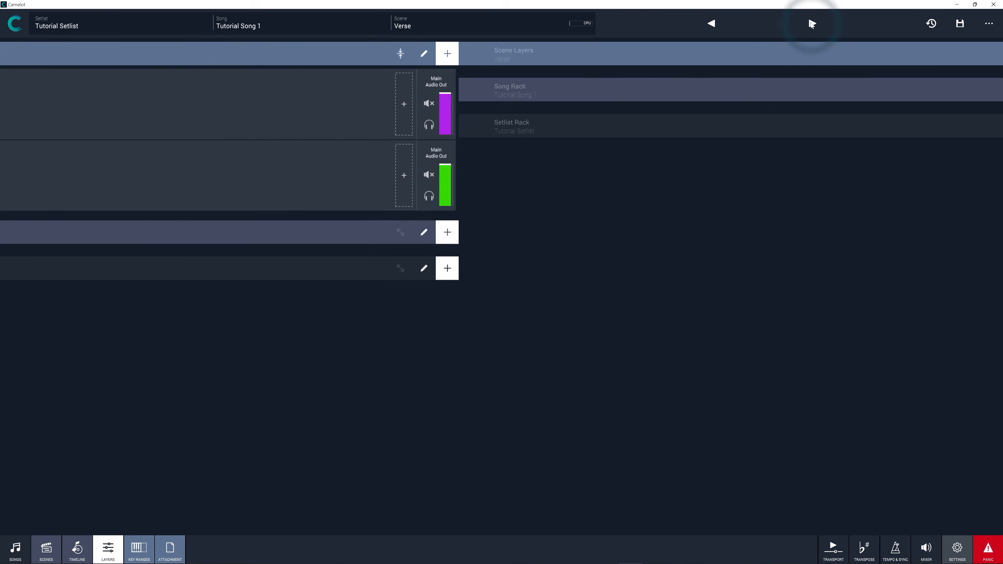
pyautogui.click(991, 54)
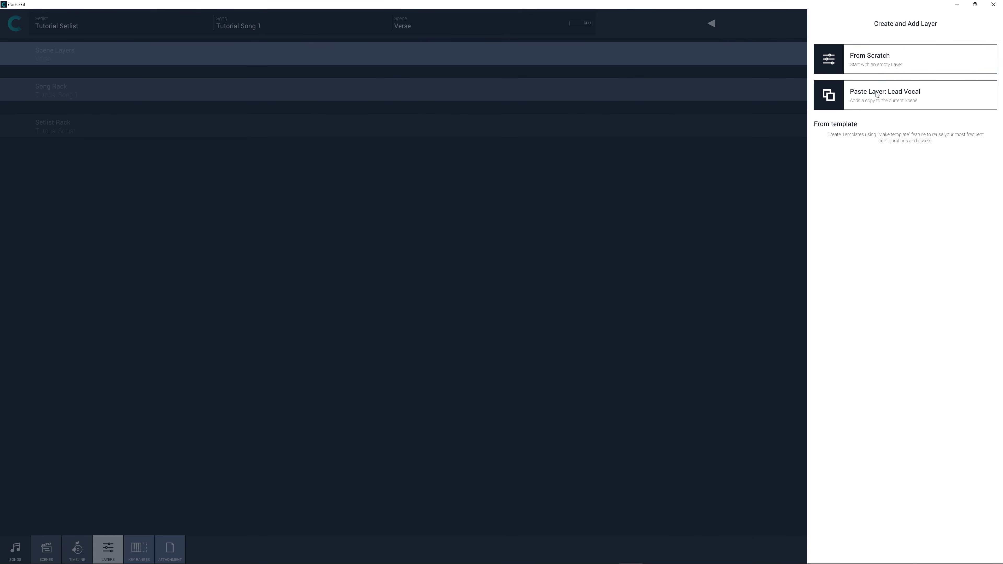
pyautogui.click(875, 94)
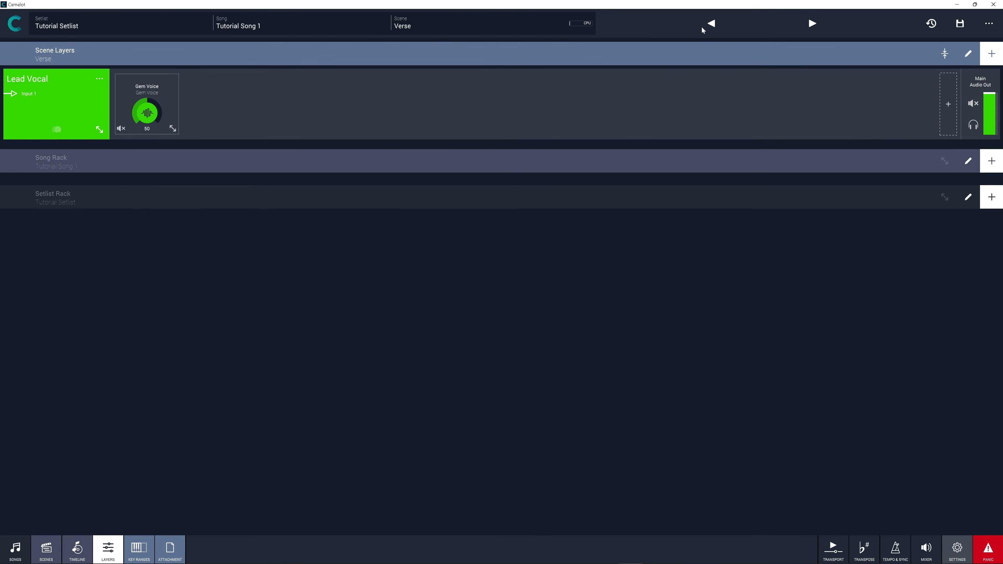
# - Copy the Flute VST layer from the Intro scene and paste it into the Verse scene
pyautogui.click(711, 23)
pyautogui.click(101, 81)
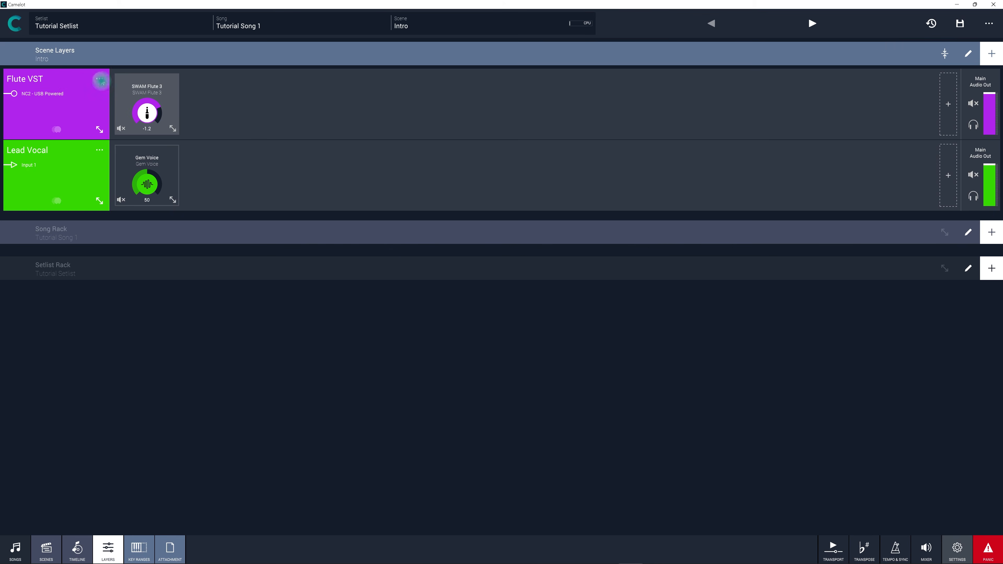
pyautogui.click(142, 131)
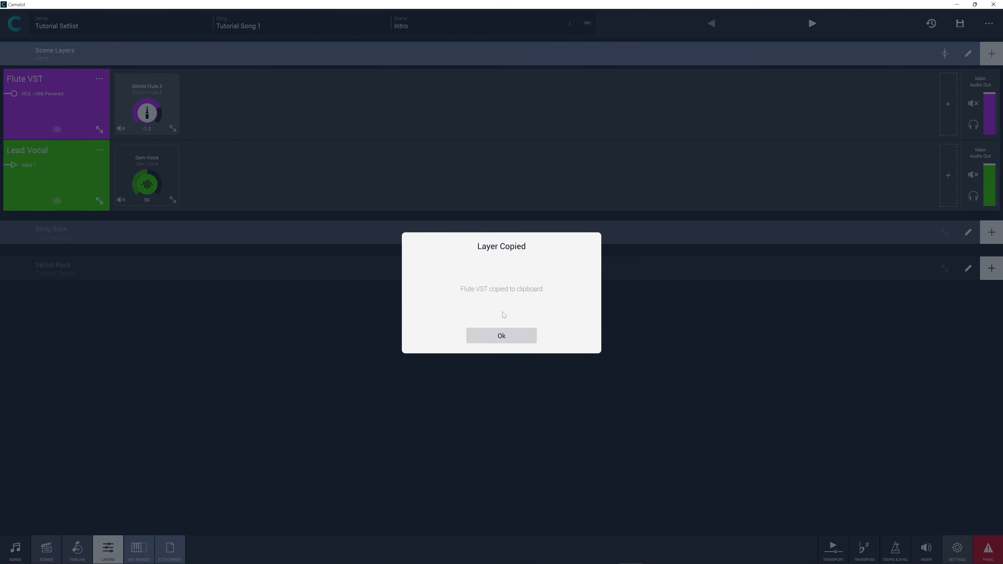
pyautogui.click(509, 336)
pyautogui.click(814, 20)
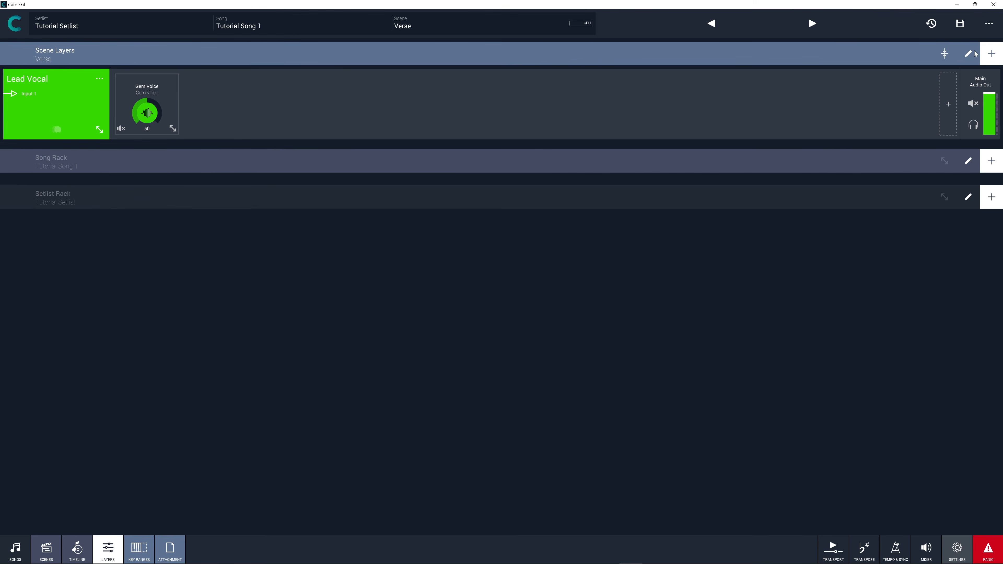
pyautogui.click(989, 53)
pyautogui.click(908, 95)
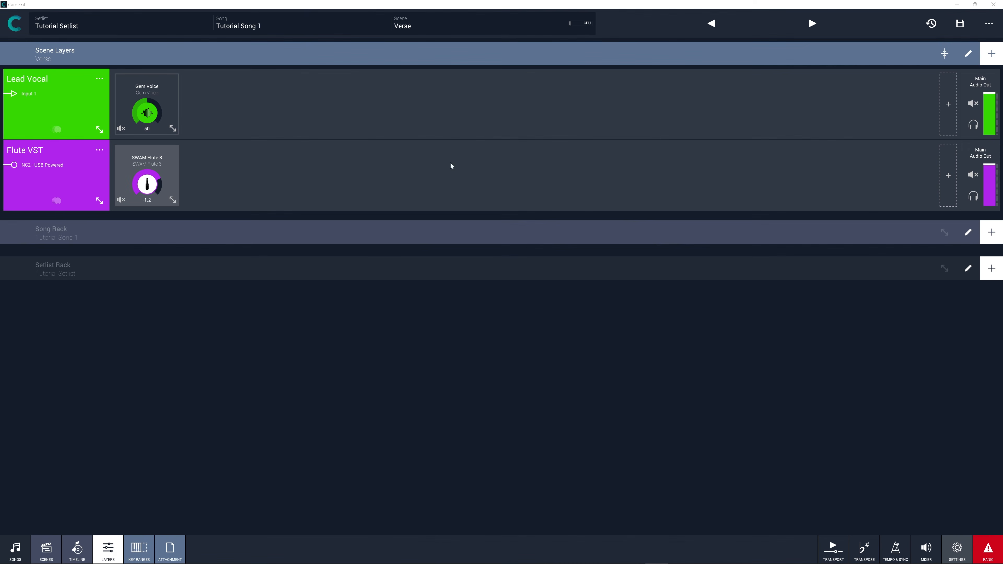
# - Replace SWAM Flute 3 in the Verse scene's Flute VST layer with Audio Modeling's SWAM Alto Sax 3 and view its instrument window
pyautogui.click(176, 175)
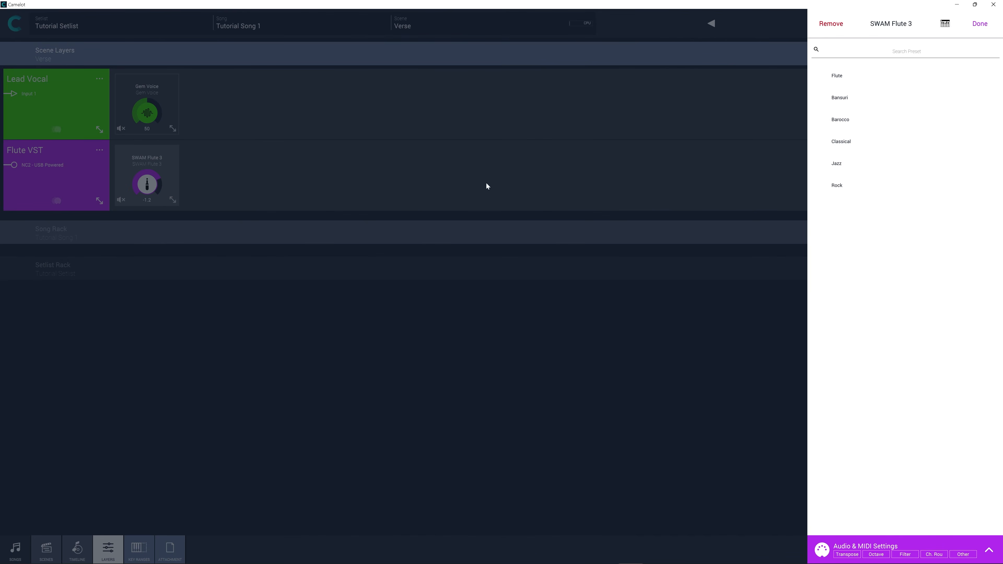
pyautogui.click(827, 23)
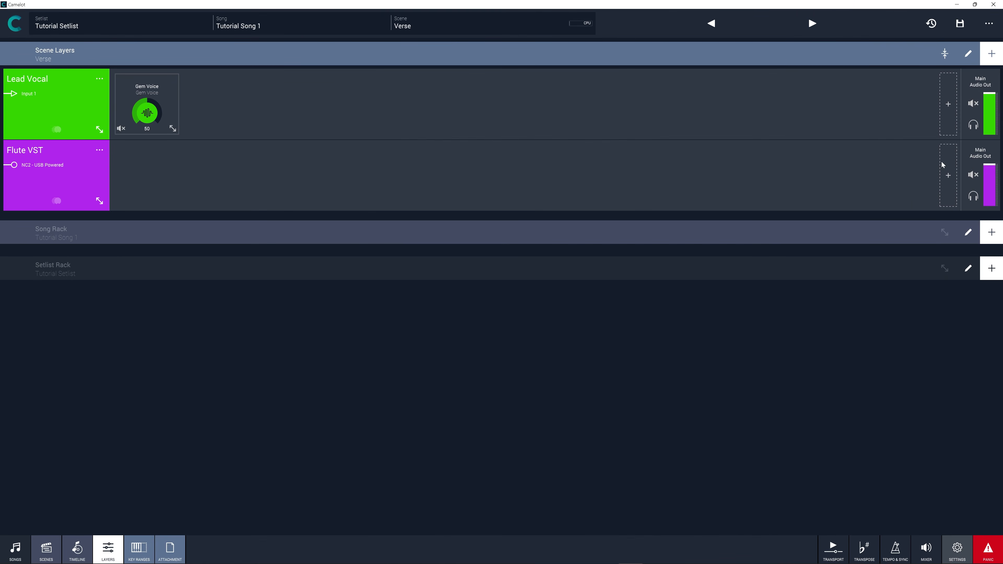
pyautogui.click(943, 165)
pyautogui.click(872, 214)
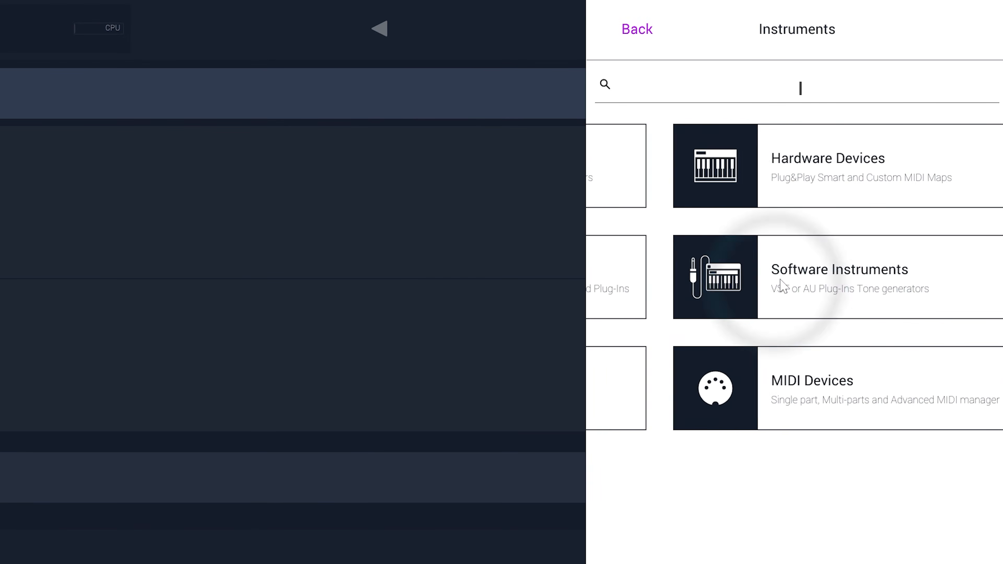
pyautogui.click(780, 282)
pyautogui.click(782, 199)
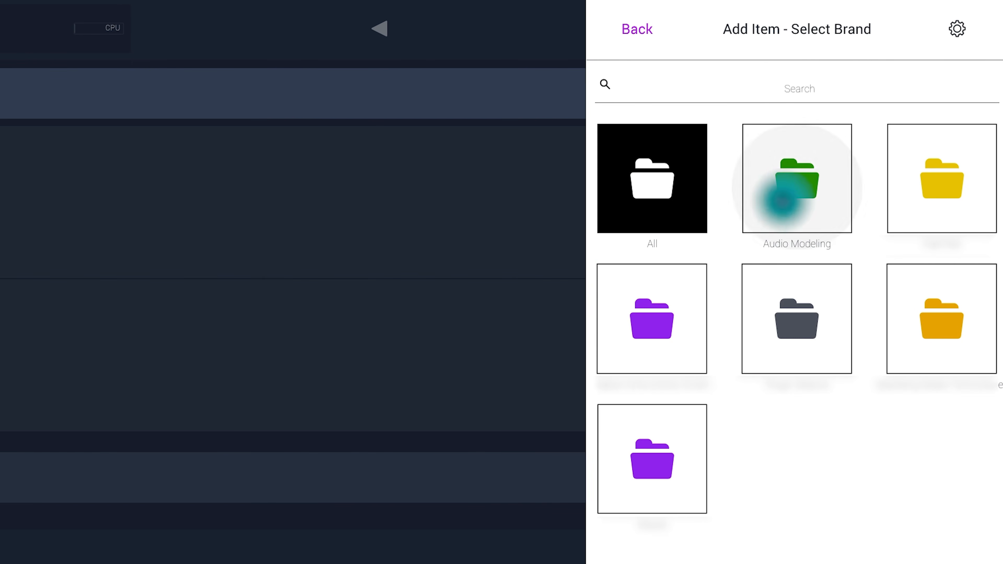
pyautogui.click(779, 230)
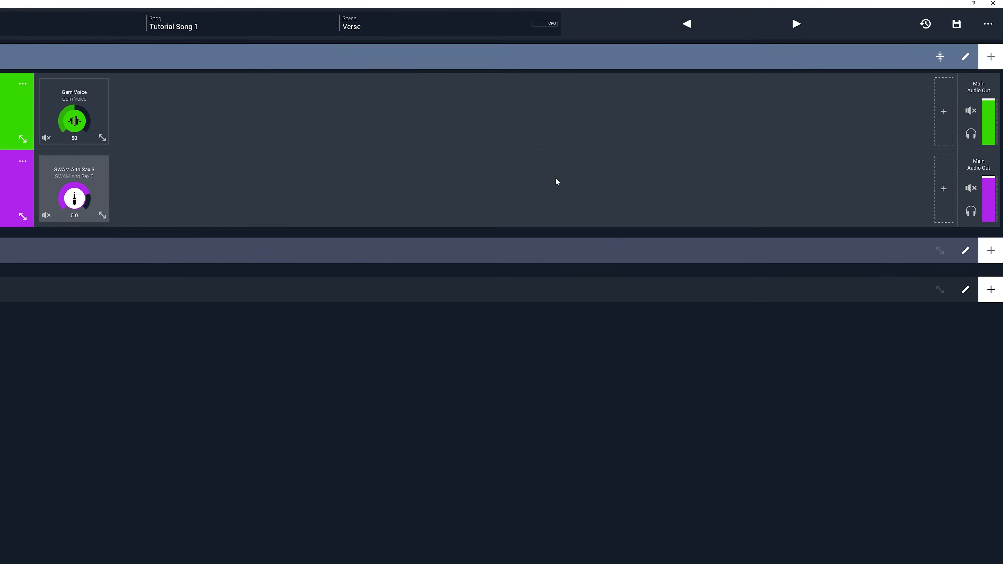
pyautogui.click(102, 188)
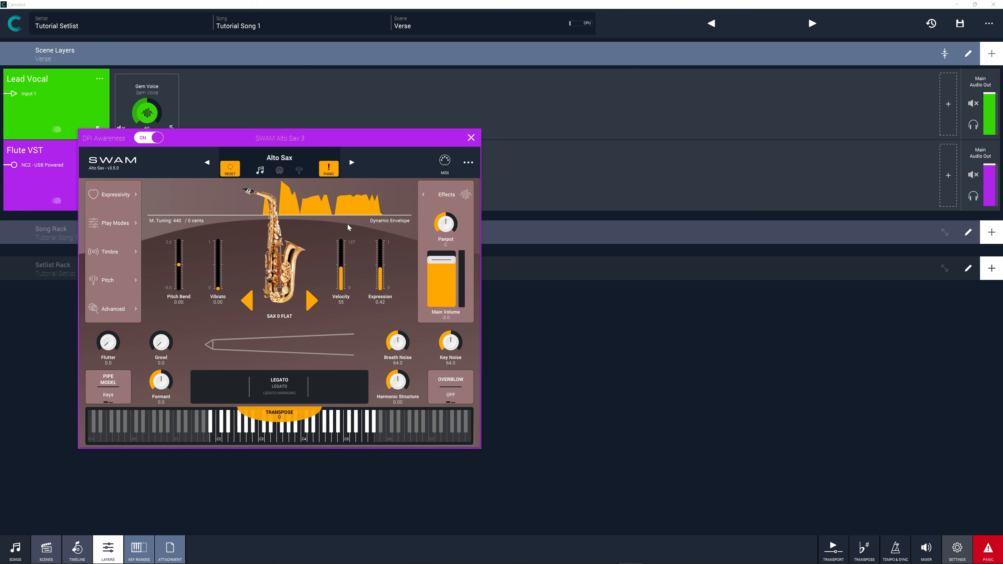
pyautogui.click(471, 137)
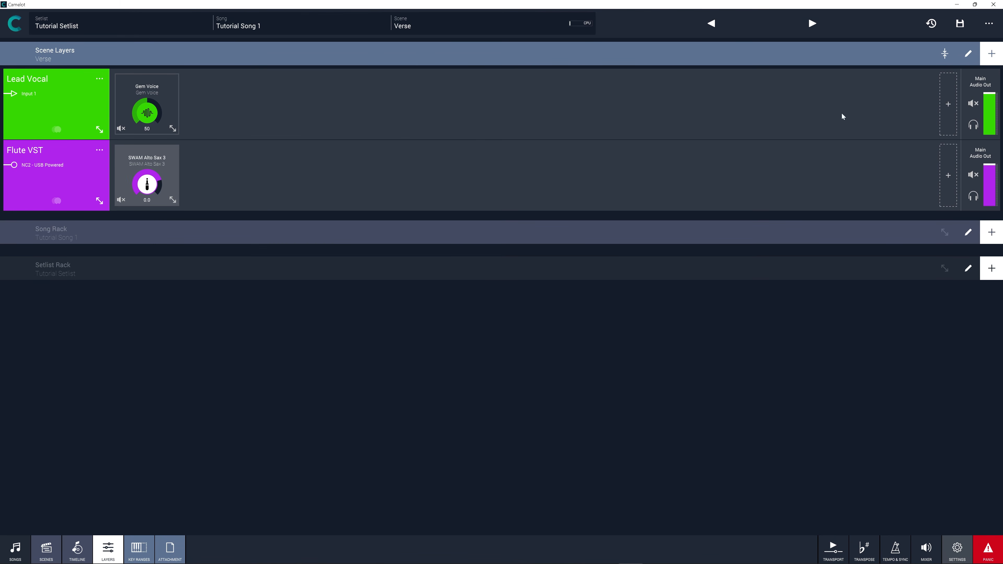
# - Move the Flute VST layer above Lead Vocal in the Verse scene and rename it Sax VST
pyautogui.click(965, 53)
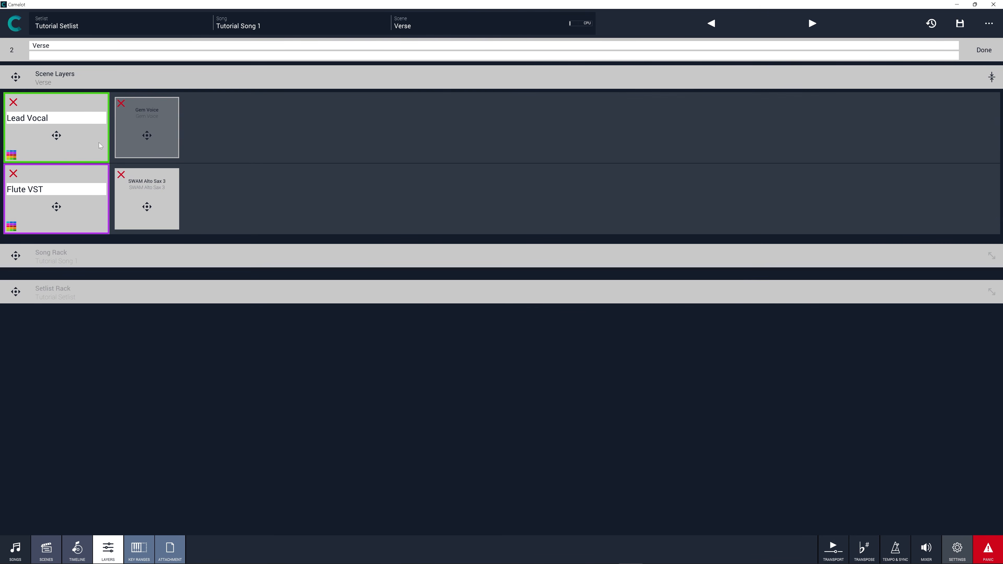
pyautogui.moveTo(65, 205); pyautogui.dragTo(56, 132)
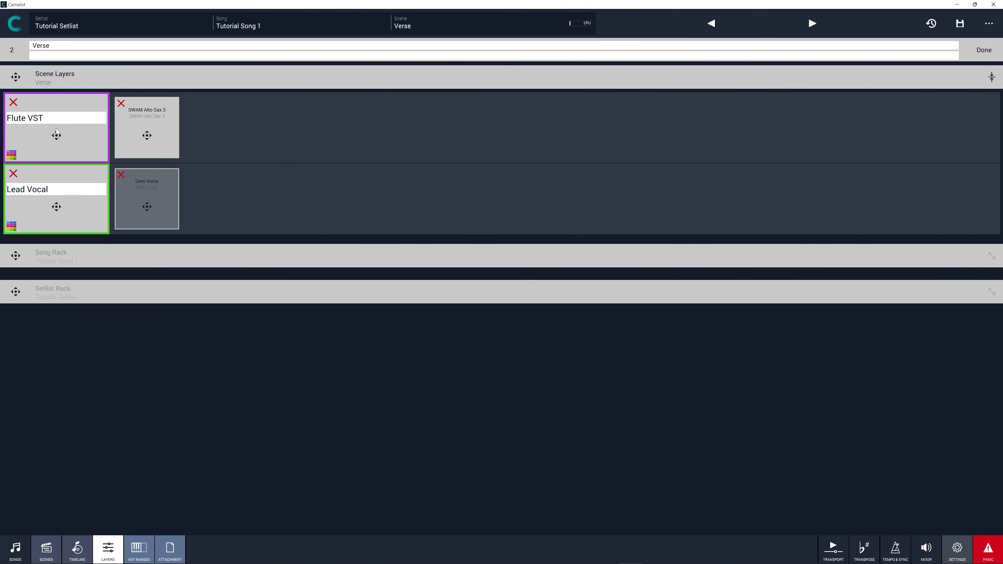
pyautogui.click(36, 119)
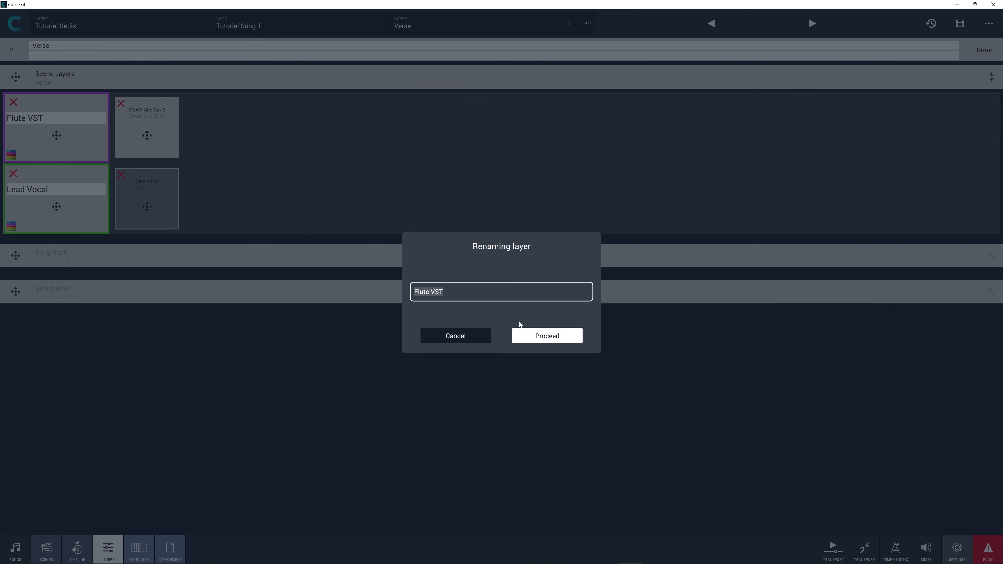
pyautogui.click(427, 292)
pyautogui.moveTo(426, 293); pyautogui.dragTo(408, 295)
pyautogui.press('Delete')
pyautogui.press('Delete')
pyautogui.write('Sax')
pyautogui.press('Return')
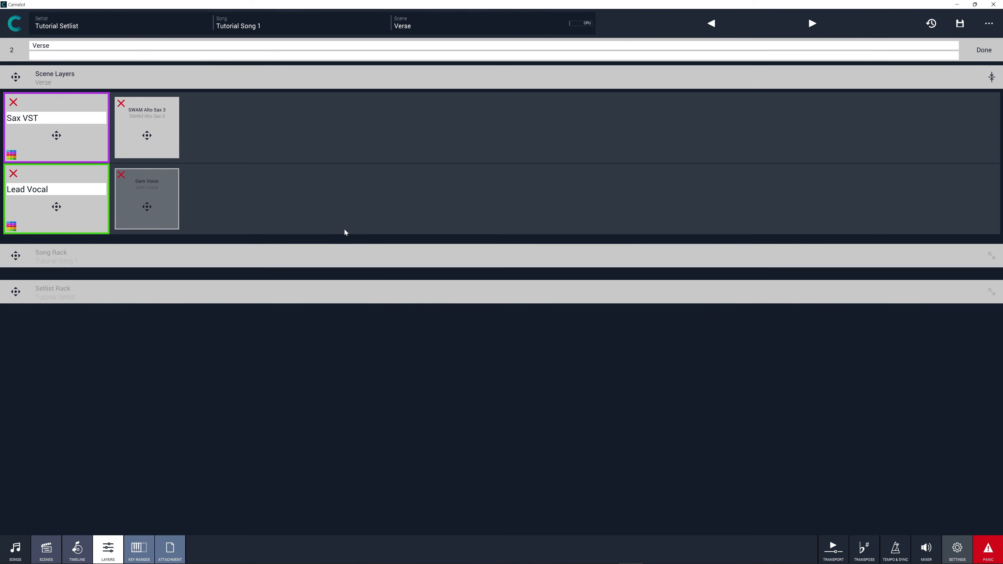
pyautogui.click(983, 50)
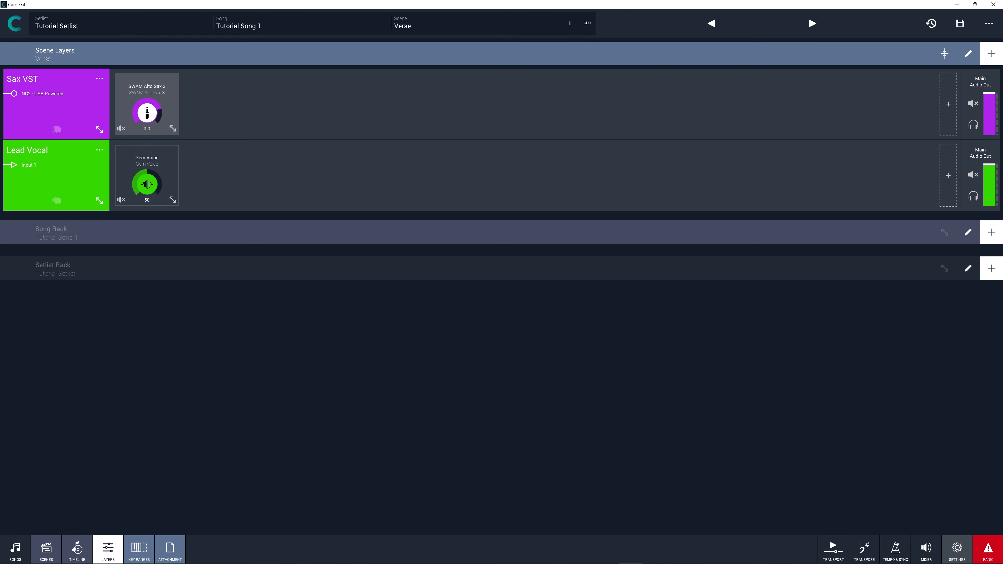
pyautogui.click(657, 563)
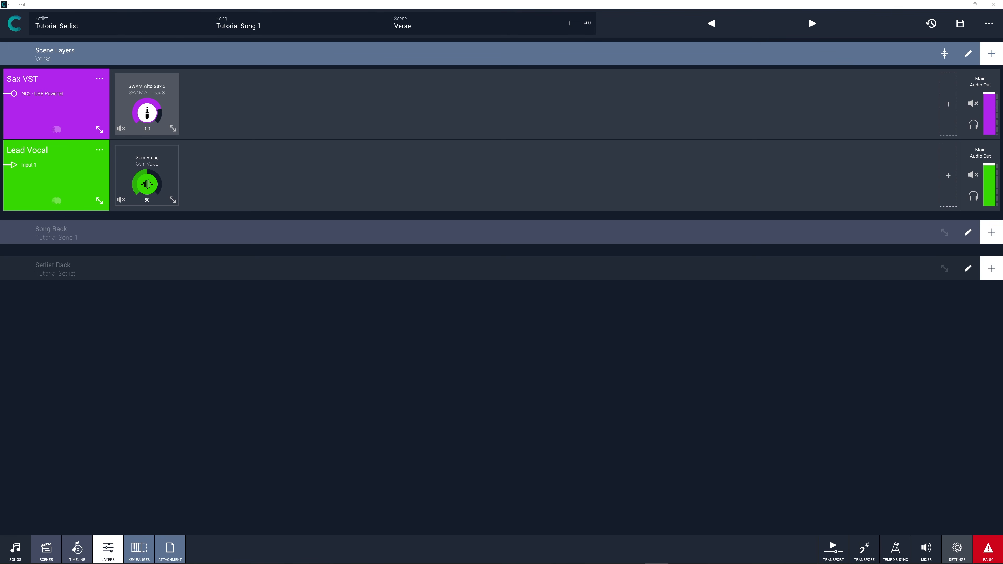